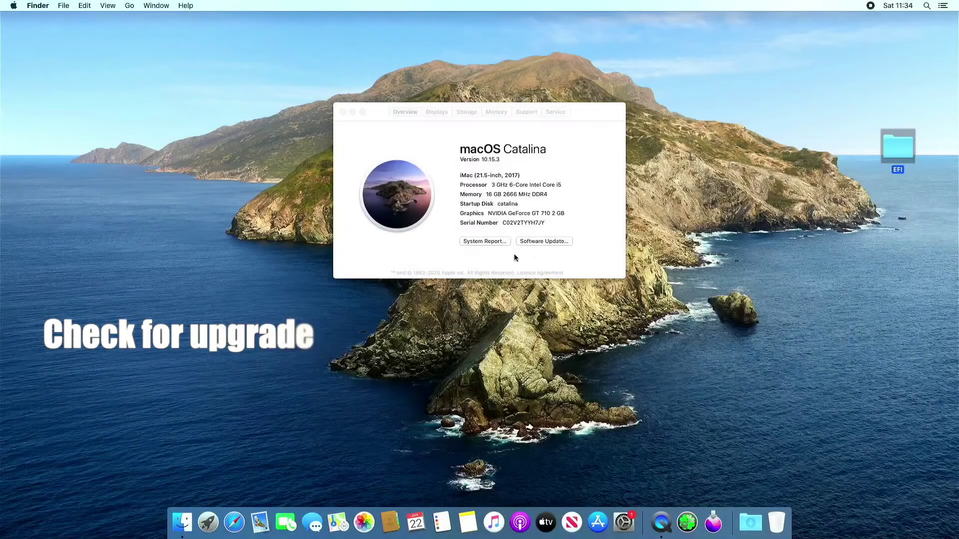
From the About This Mac overview showing the GeForce GT 710, open Software Update
left_click(533, 241)
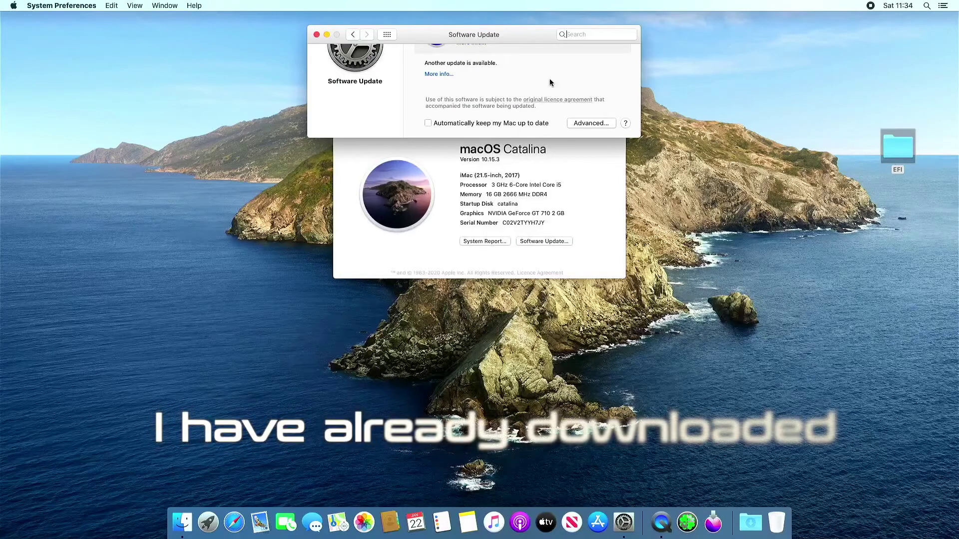
Start the macOS Monterey upgrade from Software Update and close the update window
left_click_drag(544, 34, 539, 89)
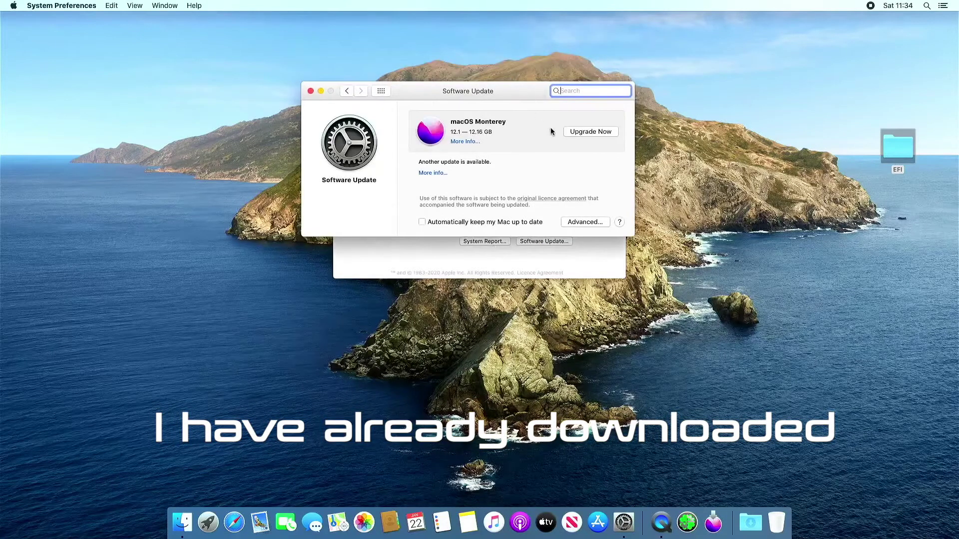
left_click(594, 132)
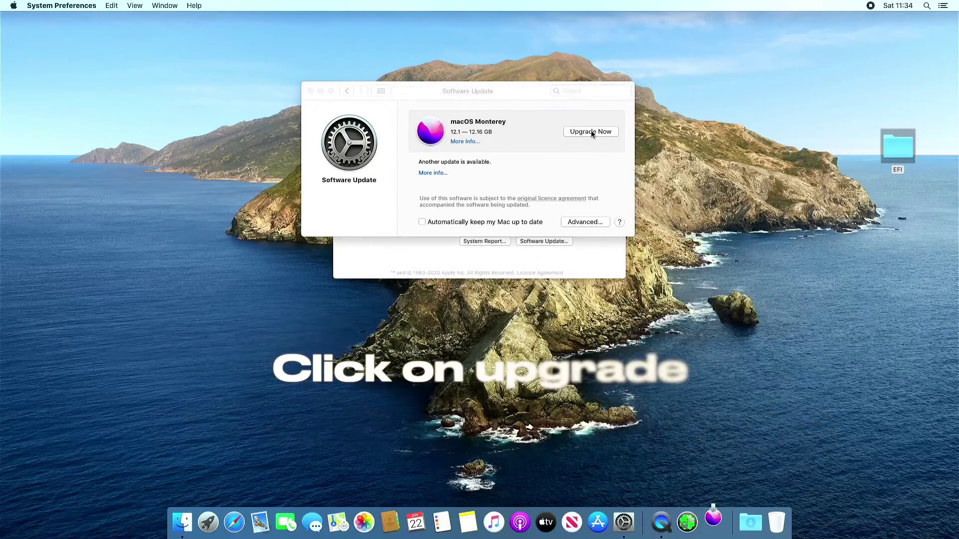
left_click(311, 91)
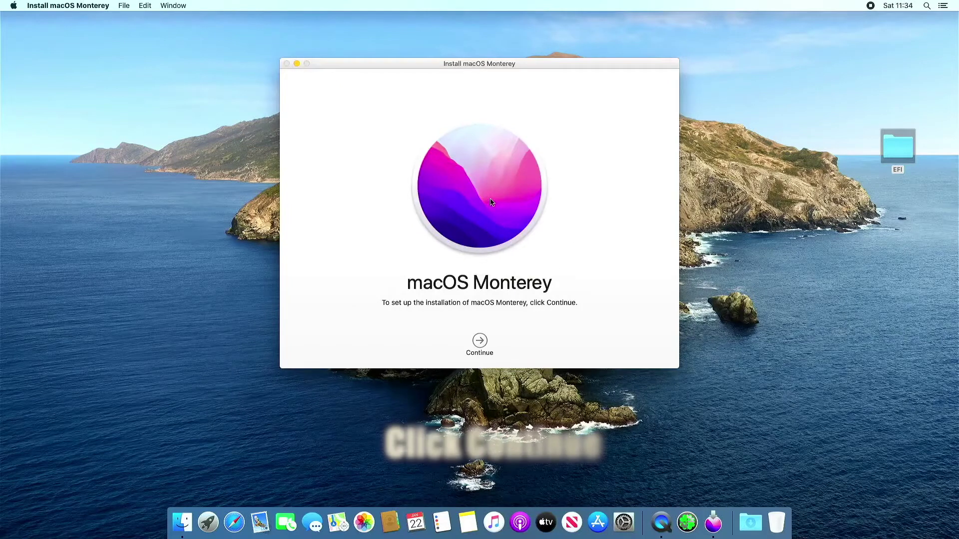
Accept the Monterey licence and install onto the catalina disk, authorising with the administrator password
left_click(480, 343)
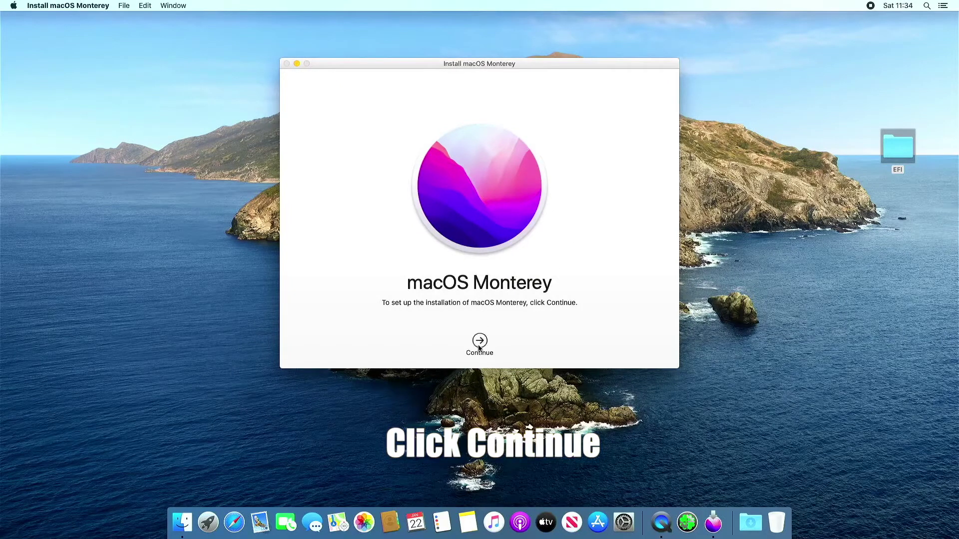
left_click(500, 344)
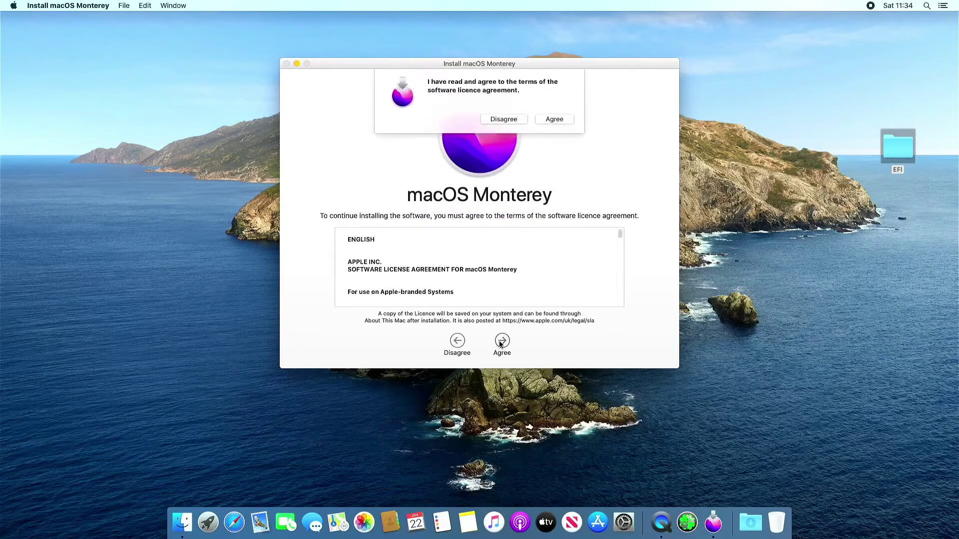
left_click(569, 120)
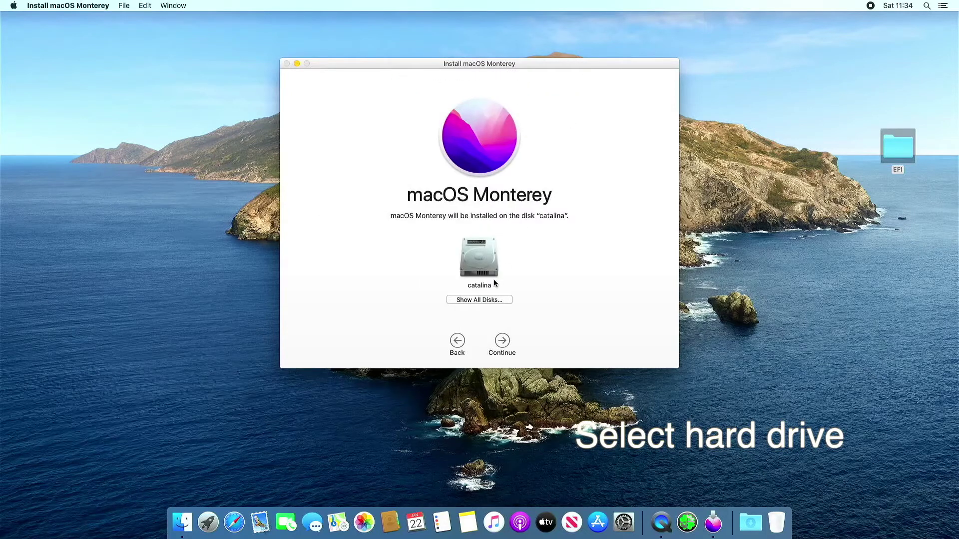
left_click(499, 343)
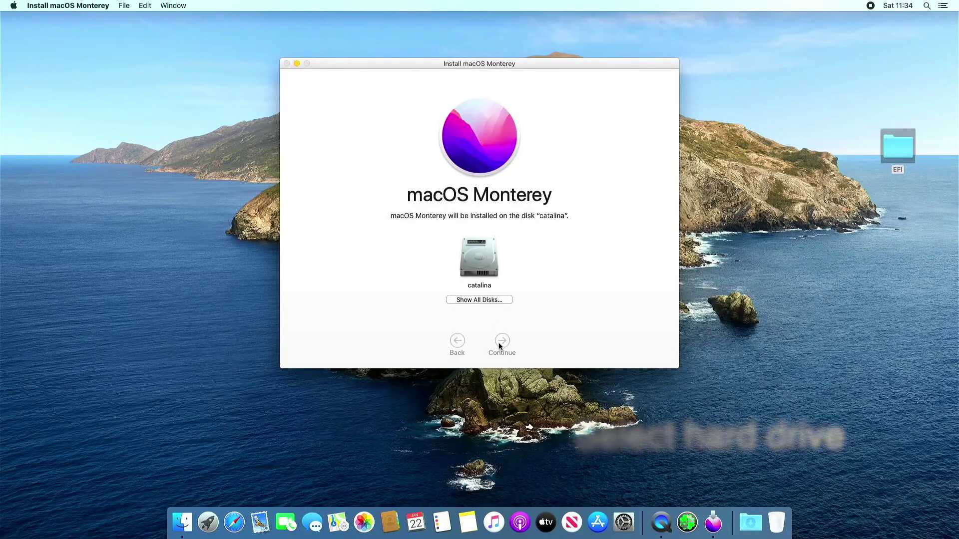
type("•••••")
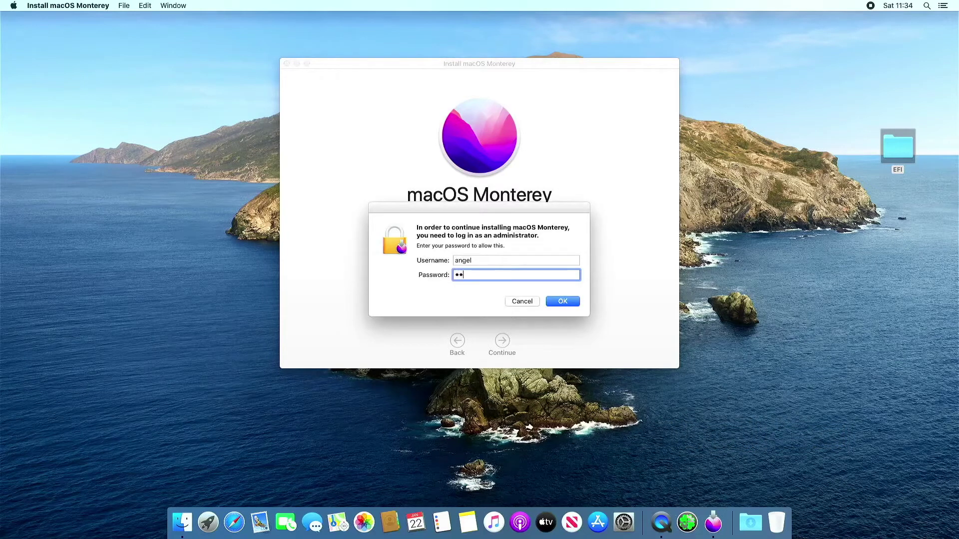
key("Return")
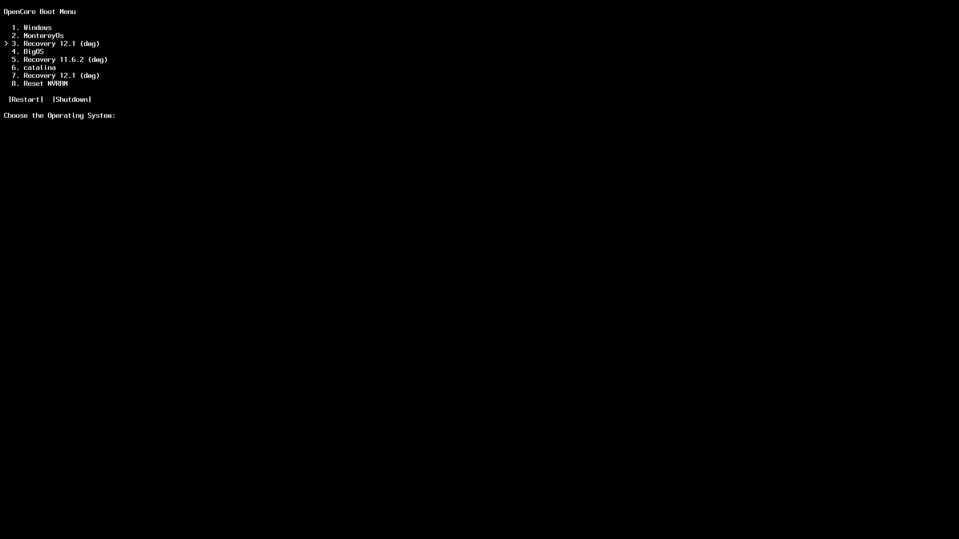
Boot the catalina disk from the OpenCore menu to finish installing Monterey
key("Return")
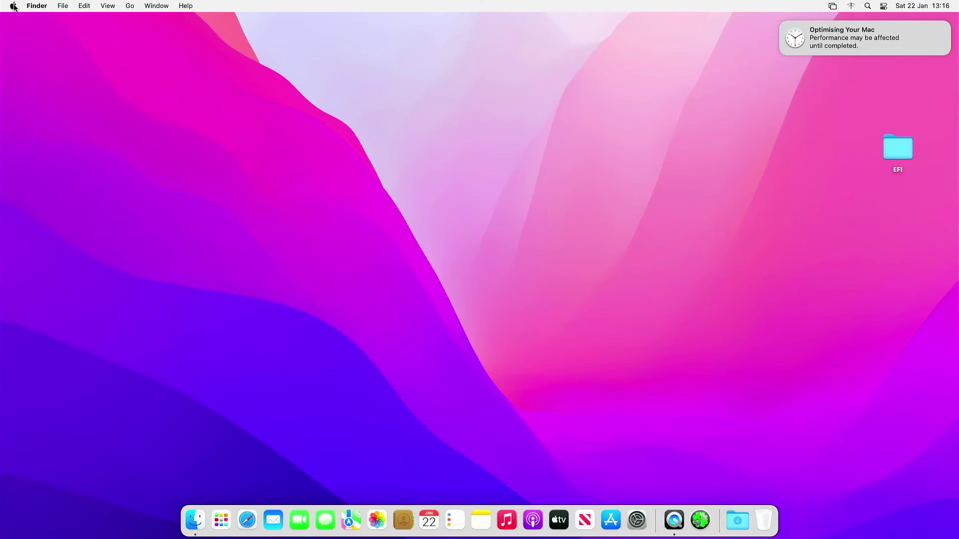
Confirm macOS Monterey 12.1 in About This Mac, then check Software Update for newer updates
left_click(11, 6)
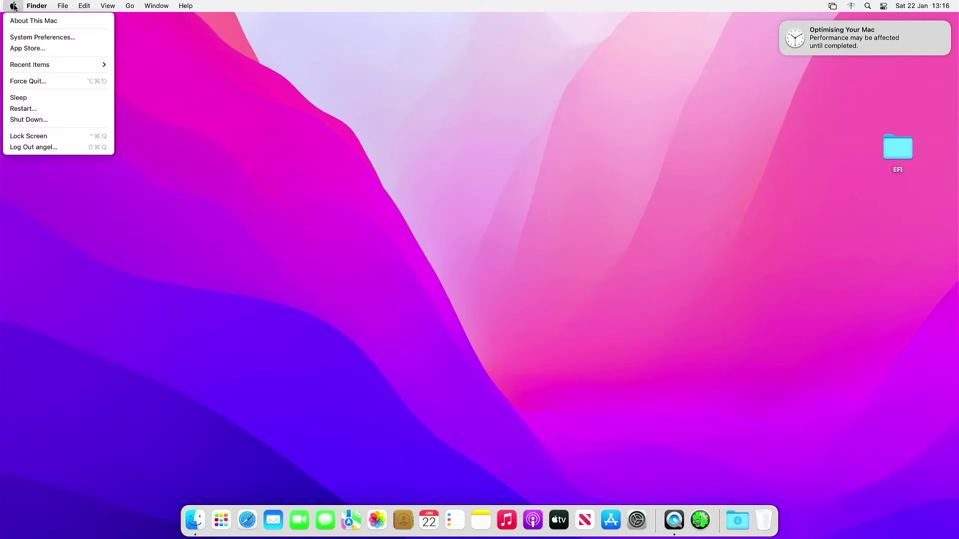
left_click(28, 21)
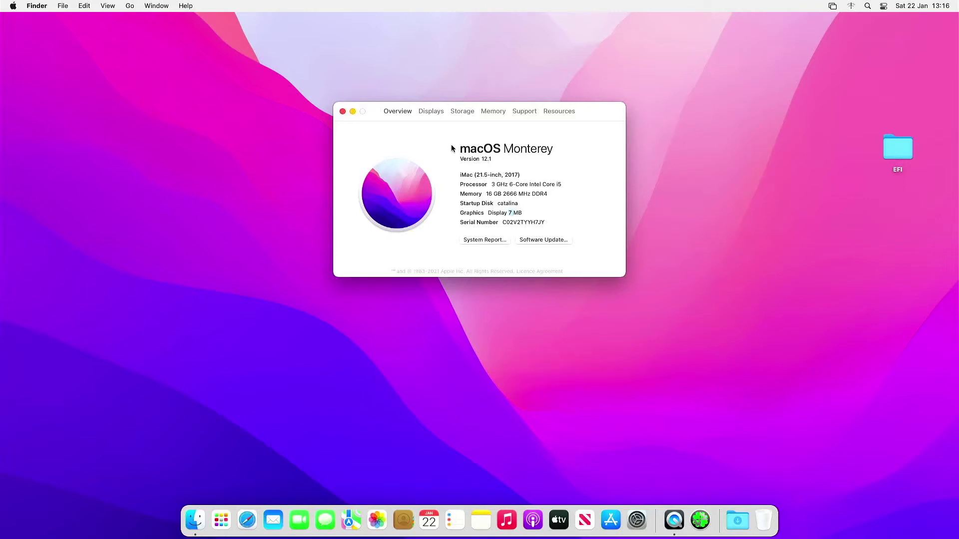
left_click(537, 240)
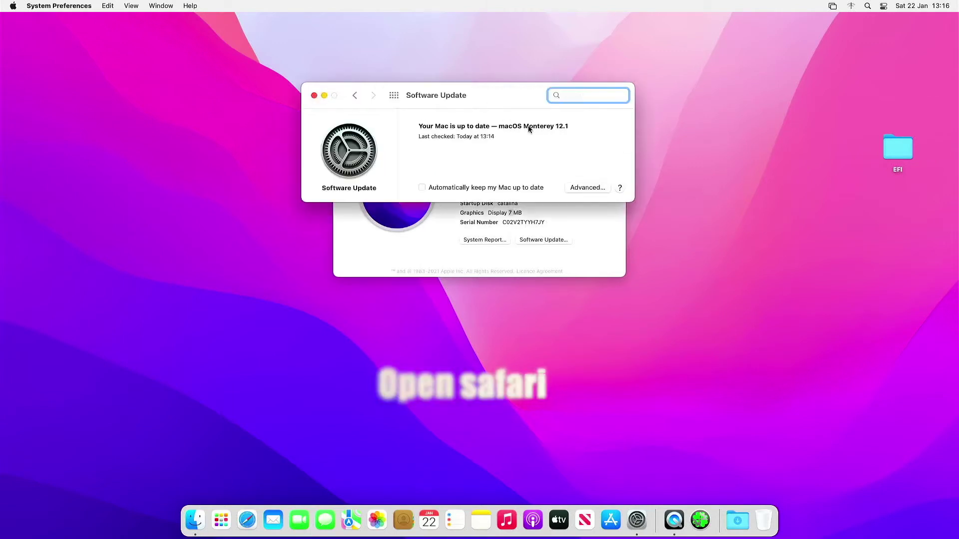
Bring the About This Mac window back to the front
left_click(434, 256)
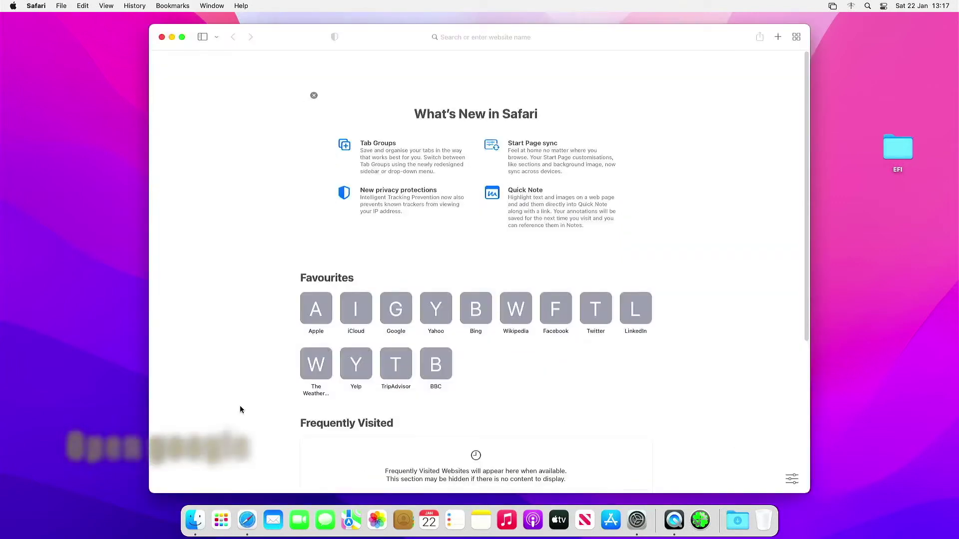
Accept Google's cookie terms and search Google for the patcher author's name plus 'nvidia'
left_click(392, 305)
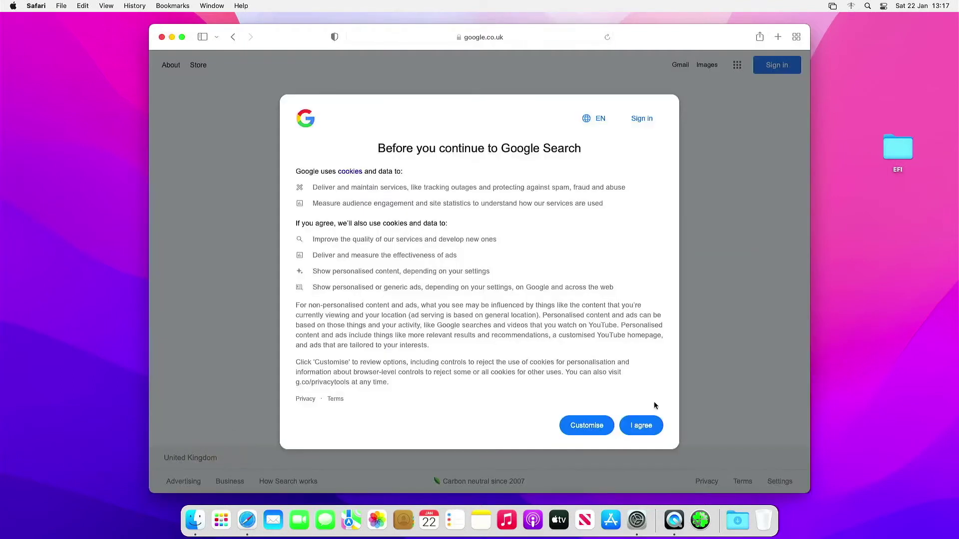
left_click(642, 427)
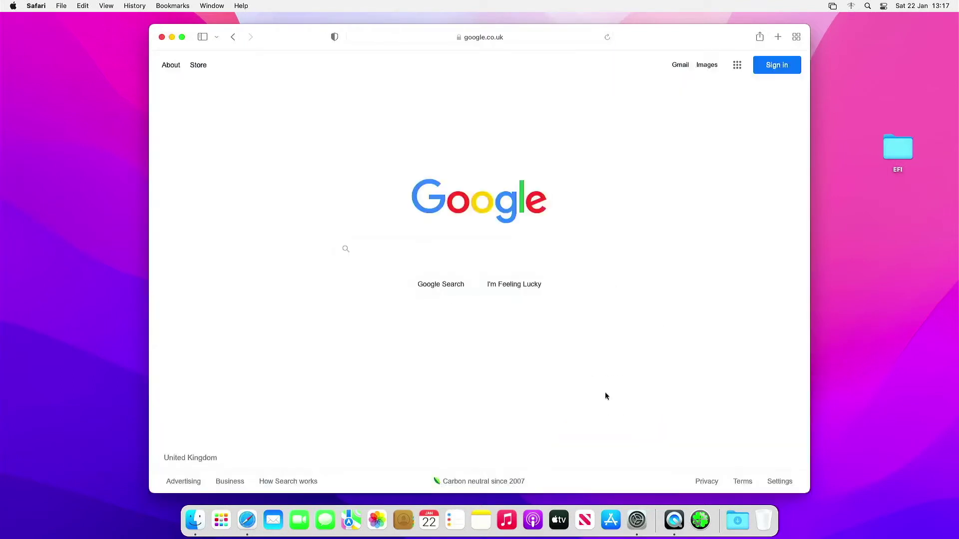
left_click(536, 251)
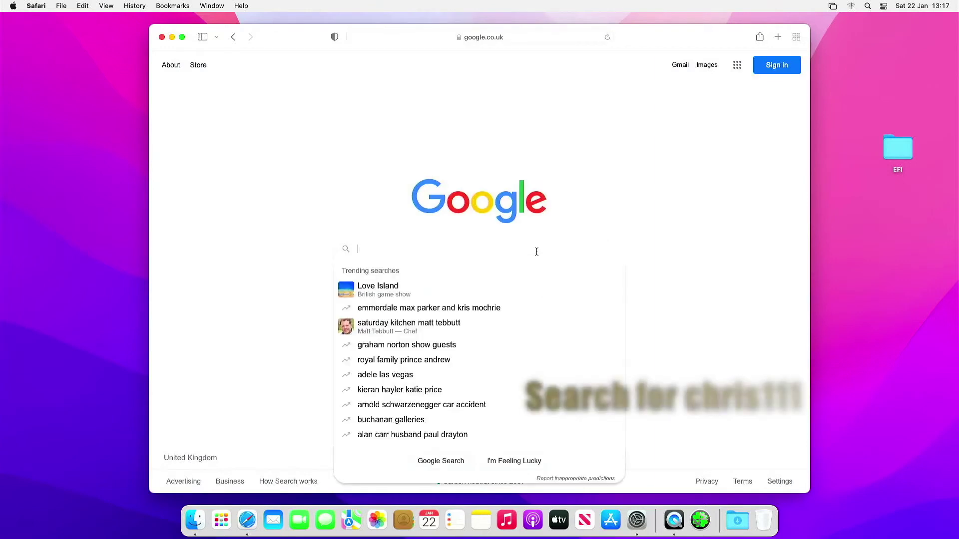
type("chris111")
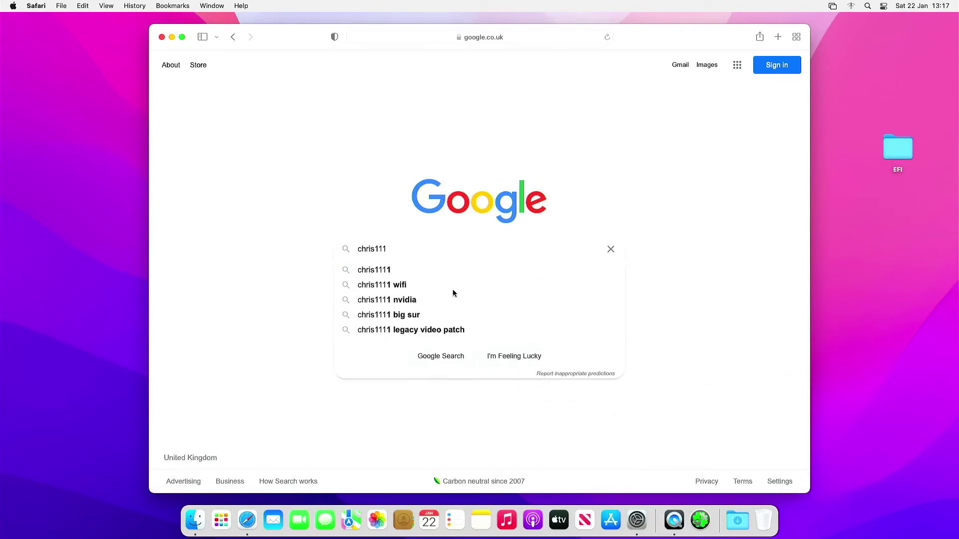
left_click(414, 300)
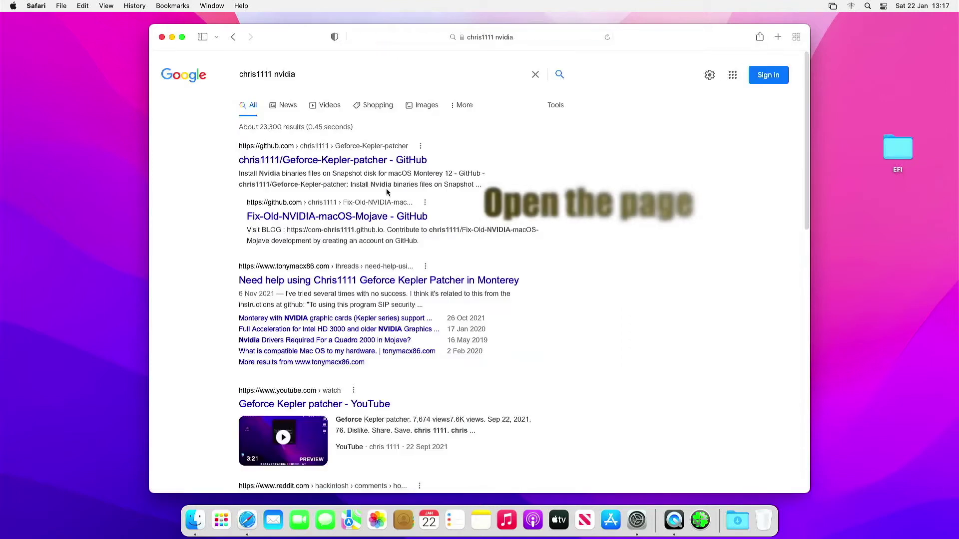
Download Geforce Kepler patcher-V2.dmg from the GitHub V2 release, allowing github.com downloads
left_click(387, 161)
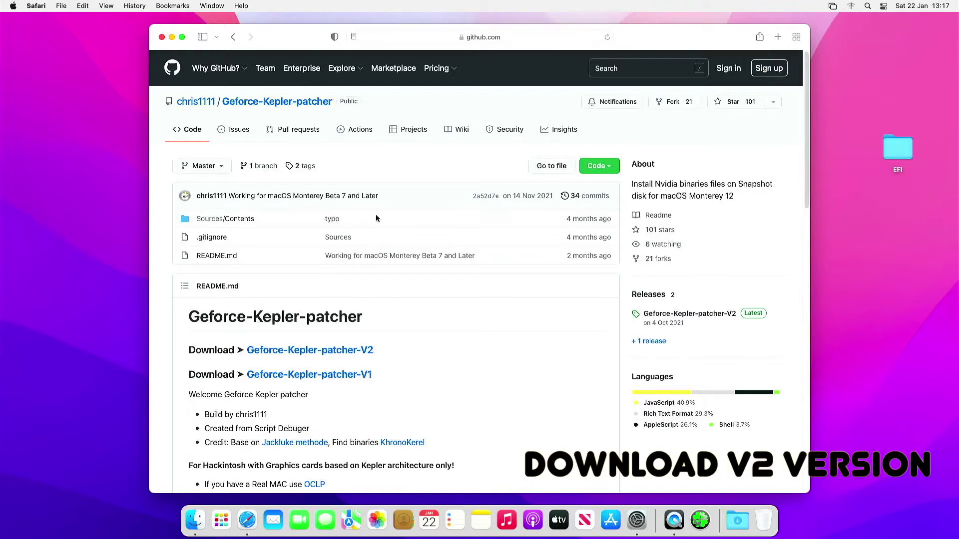
left_click(347, 350)
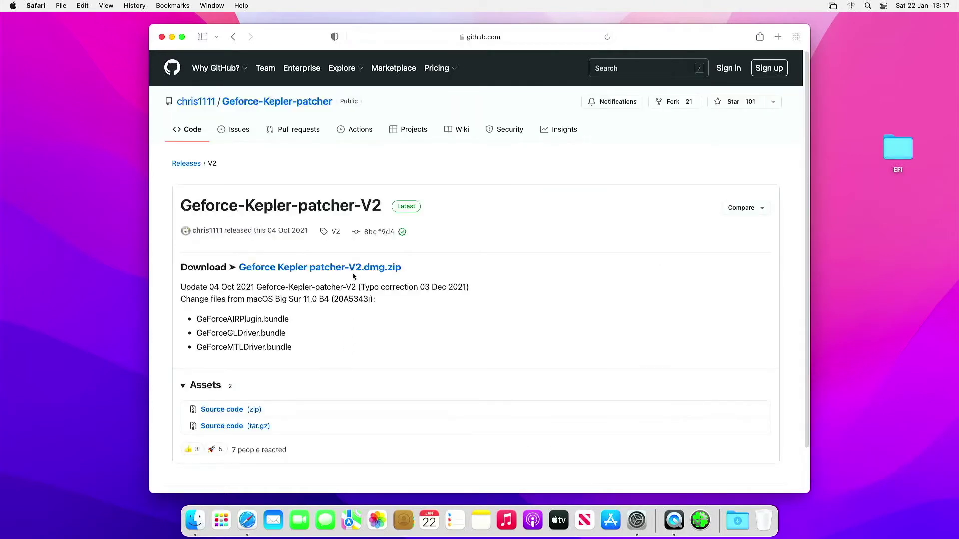
left_click(356, 271)
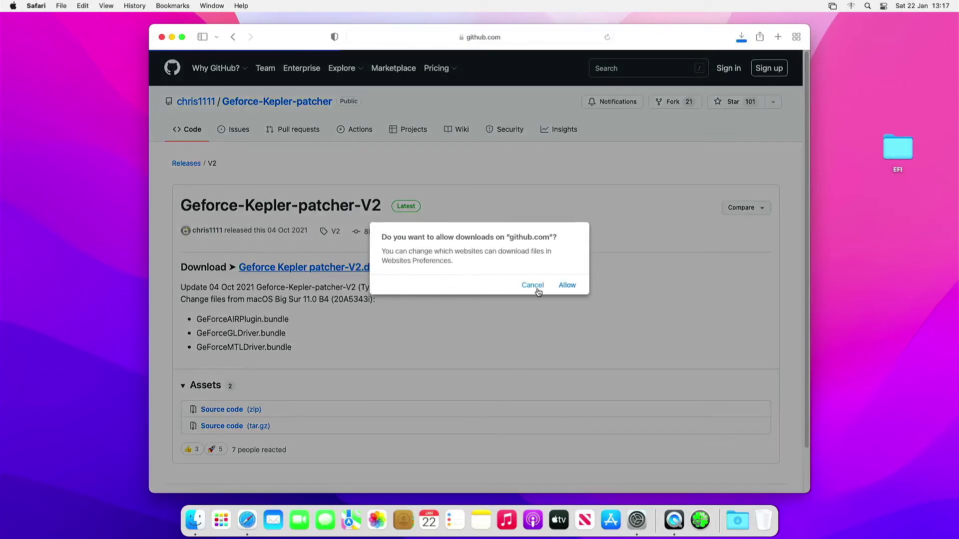
left_click(566, 286)
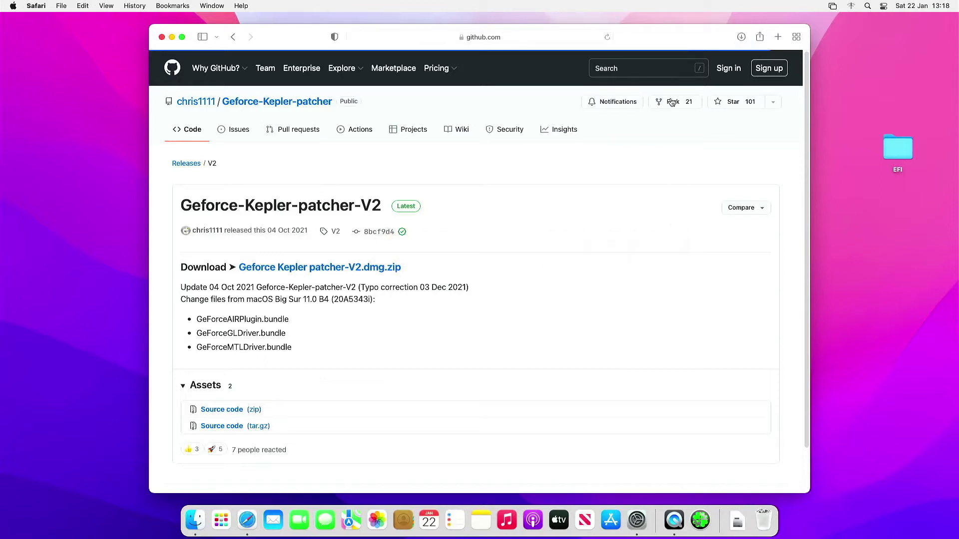
Reveal the downloaded Geforce Kepler patcher-V2.dmg in Finder's Downloads folder
left_click(740, 37)
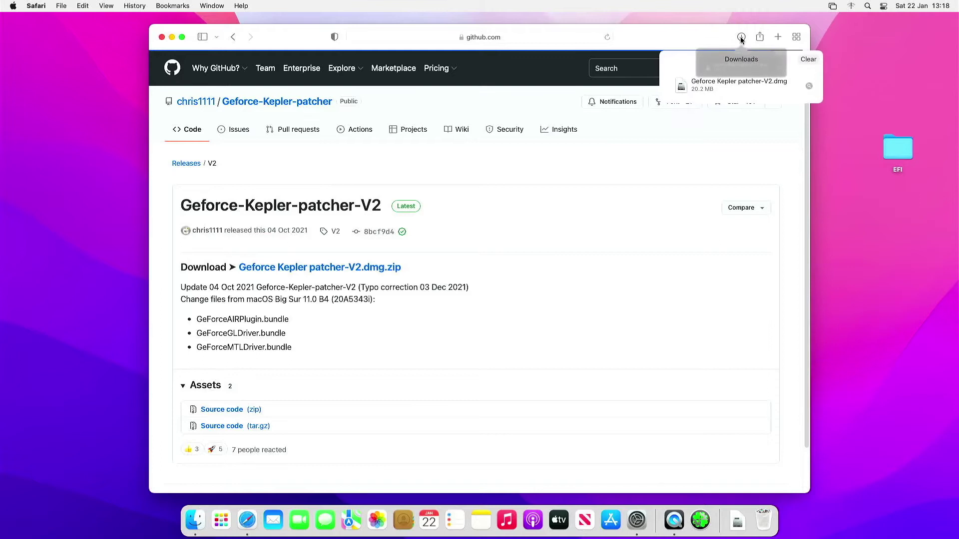
left_click(810, 88)
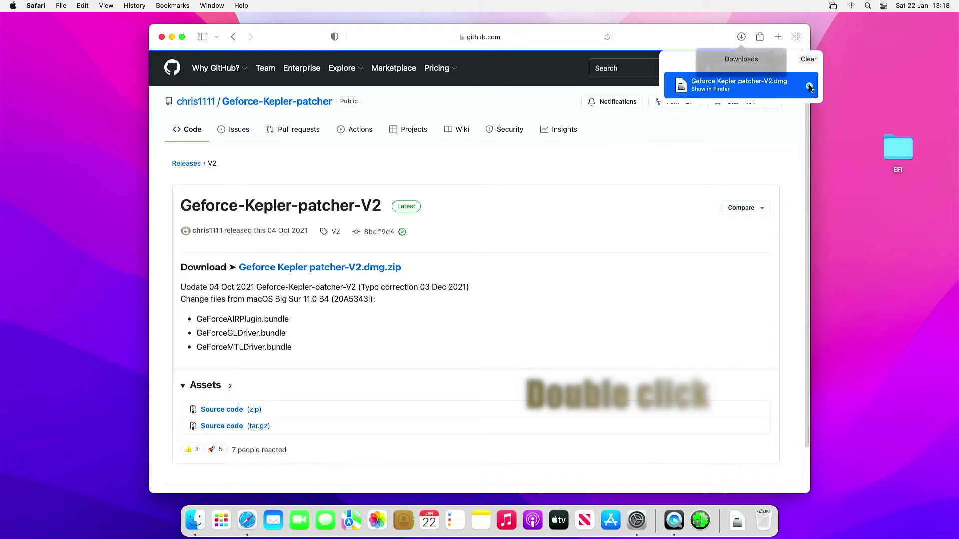
left_click(809, 87)
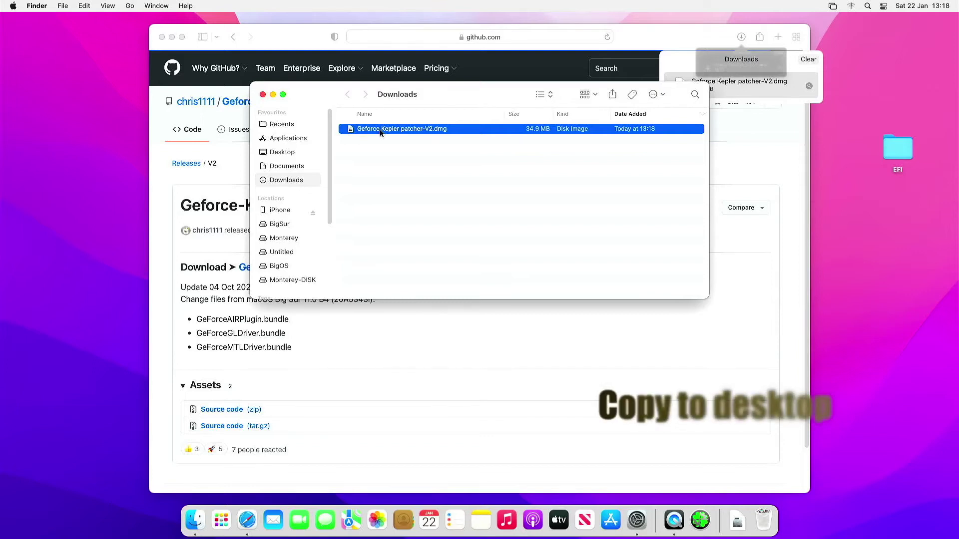
Mount the V2 disk image, copy Geforce Kepler patcher to the Desktop, and open that copy
double_click(380, 130)
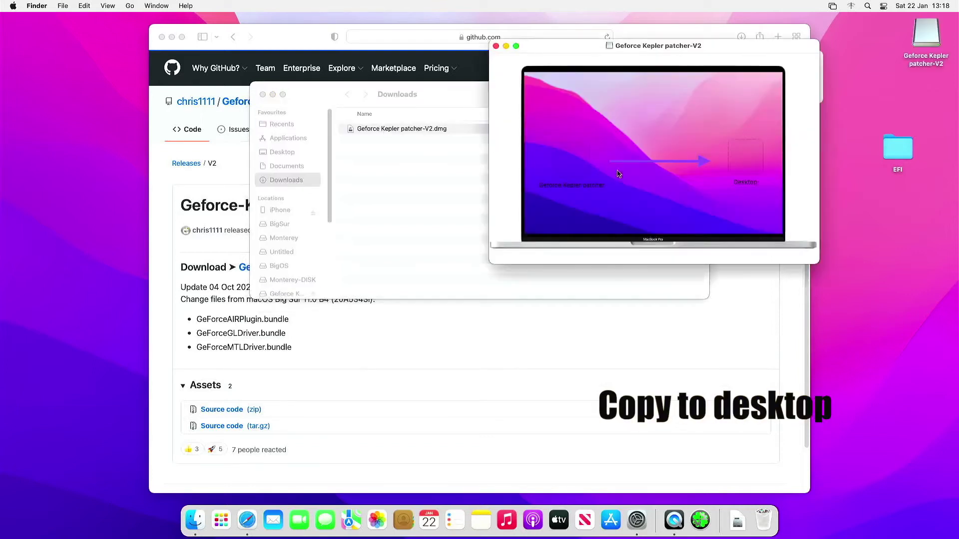
left_click_drag(576, 166, 747, 157)
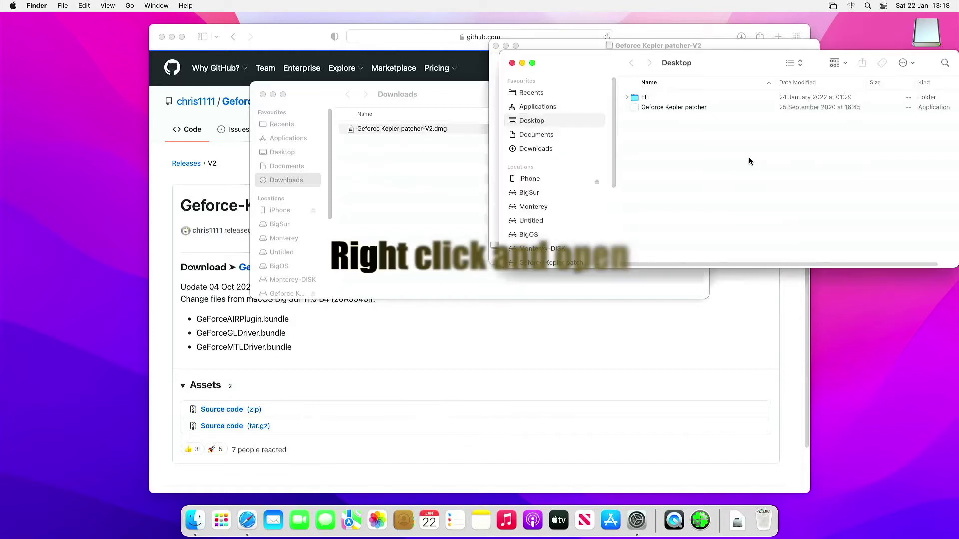
left_click(511, 63)
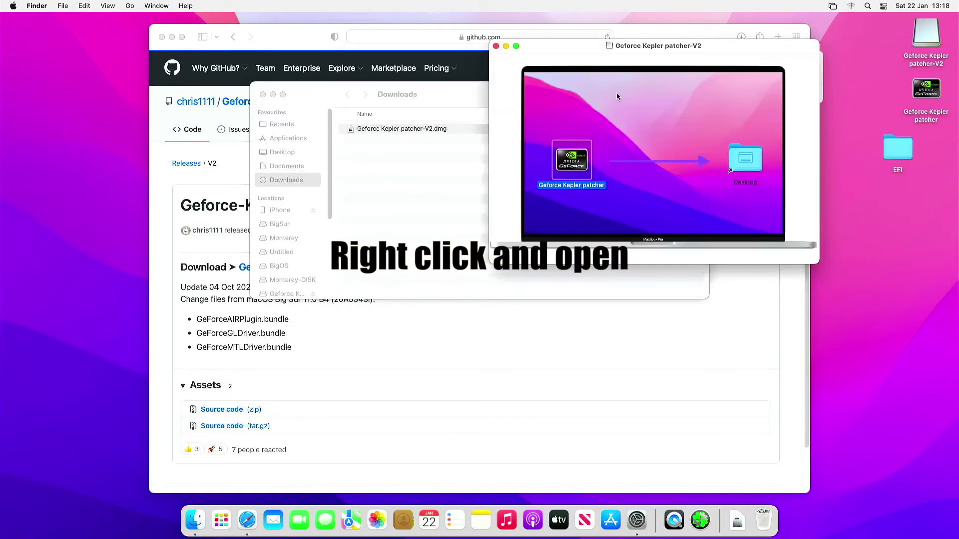
right_click(915, 90)
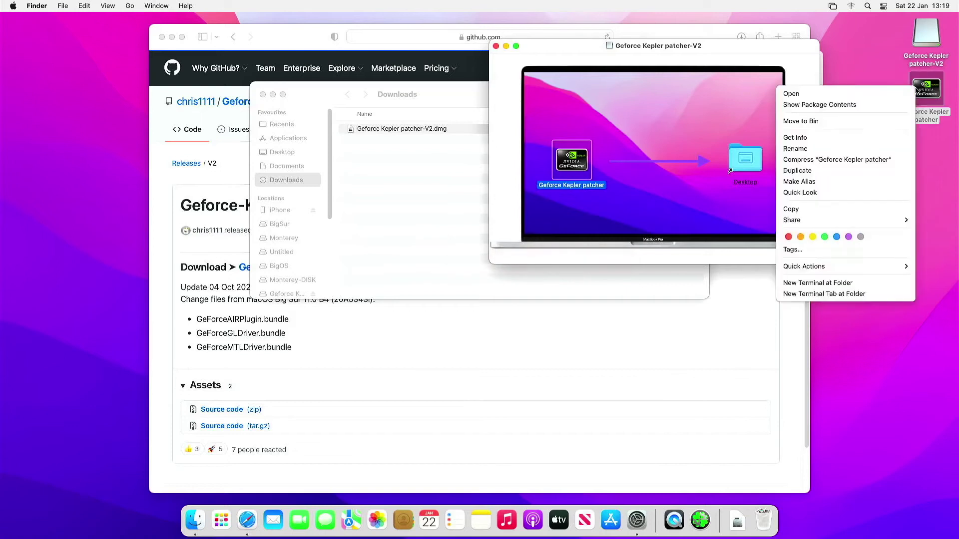
left_click(905, 95)
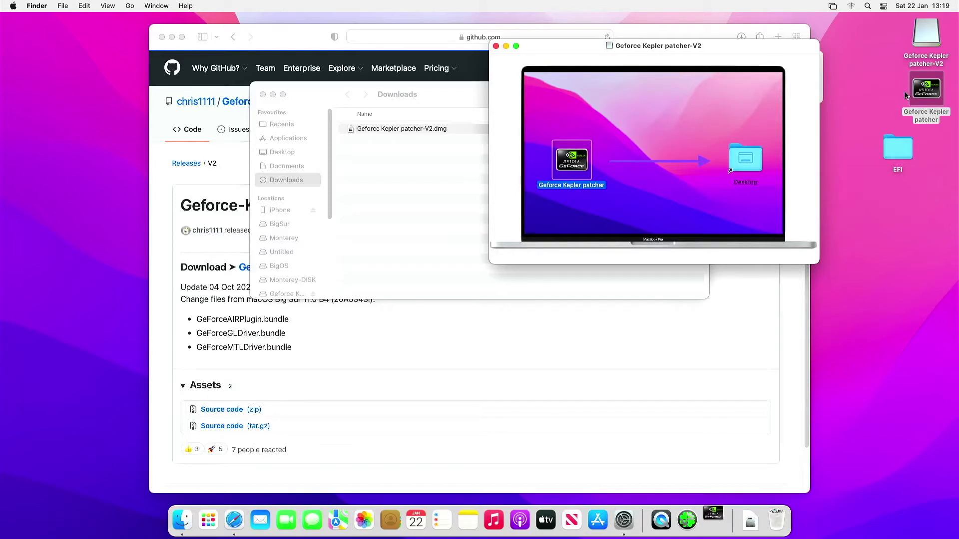
Close the Downloads and Safari windows and approve opening the unverified Geforce Kepler patcher
left_click(262, 95)
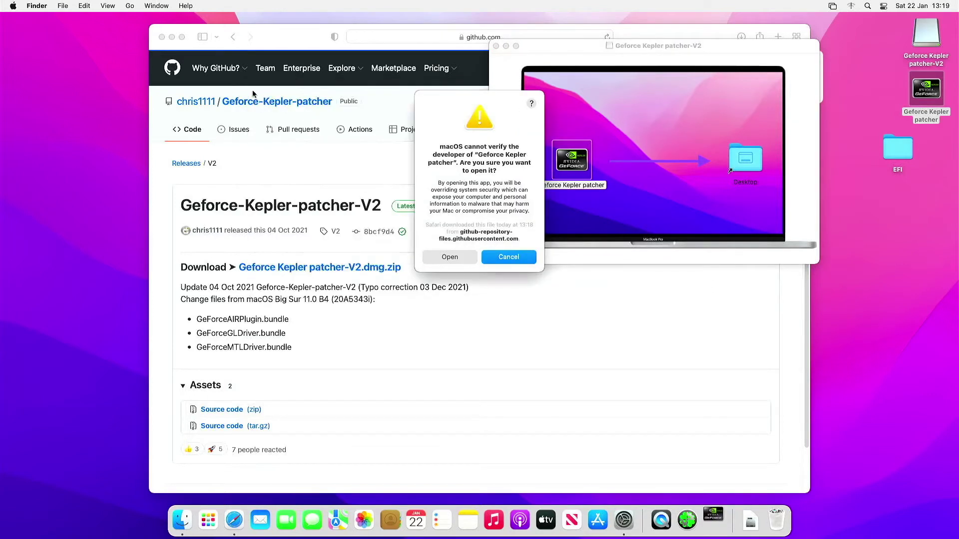
left_click(162, 38)
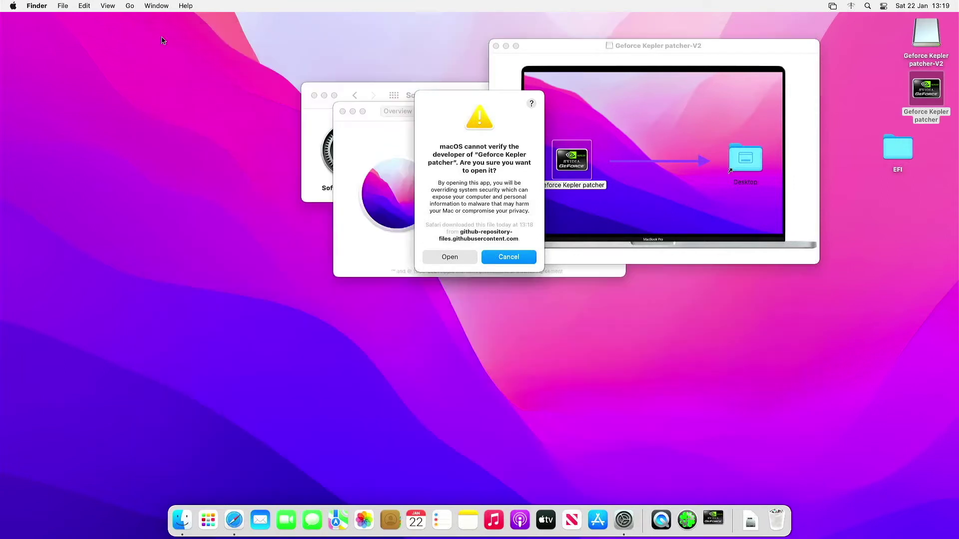
left_click(469, 257)
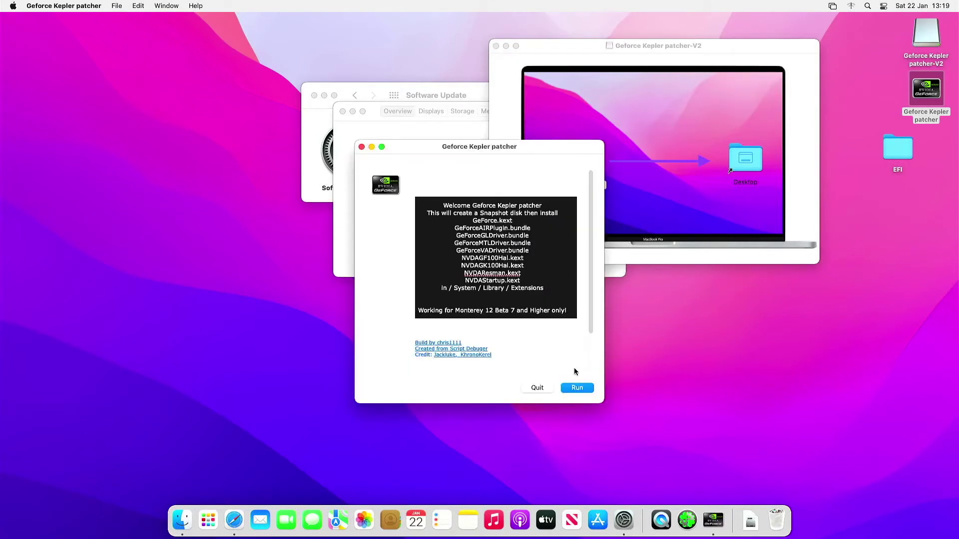
Run the Geforce Kepler patcher and accept its SIP and Gatekeeper requirements notice
left_click(581, 387)
left_click(497, 47)
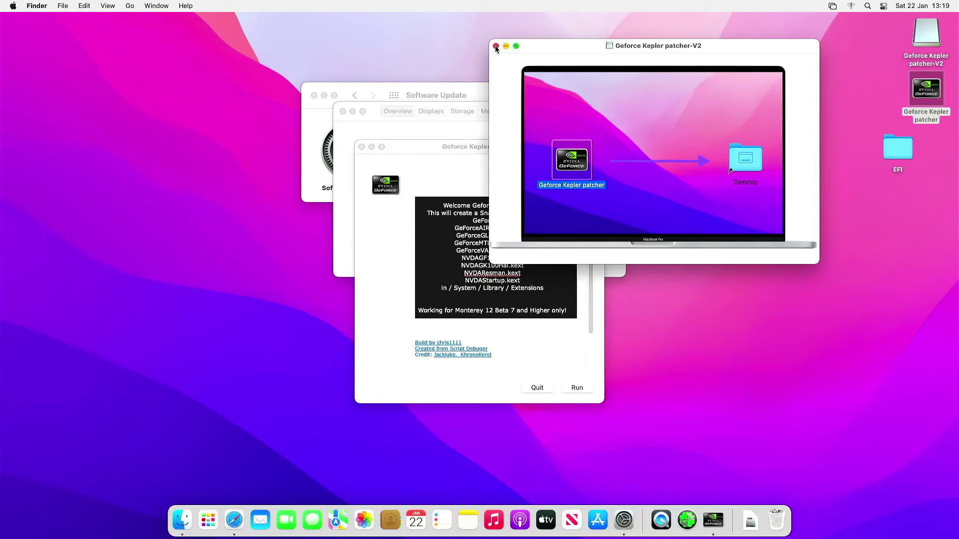
left_click(496, 46)
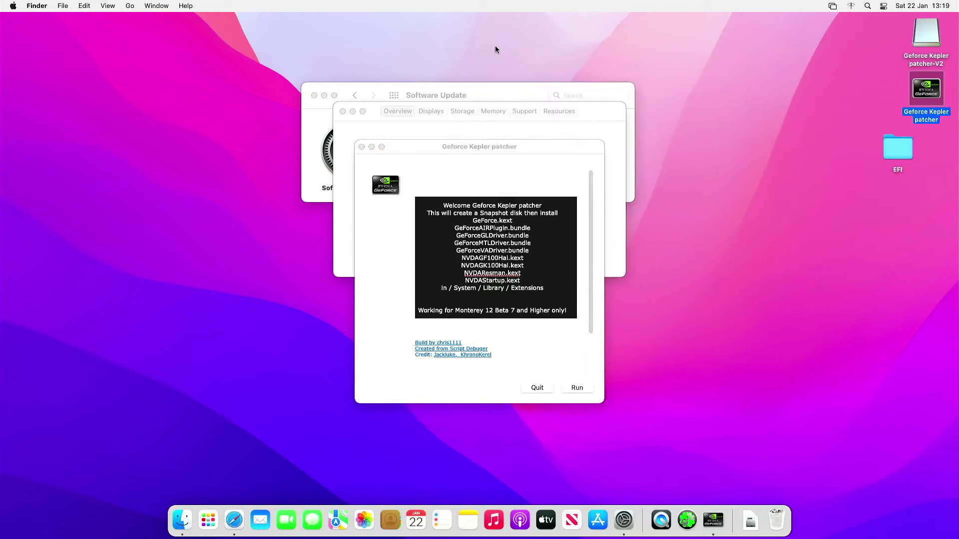
left_click(579, 389)
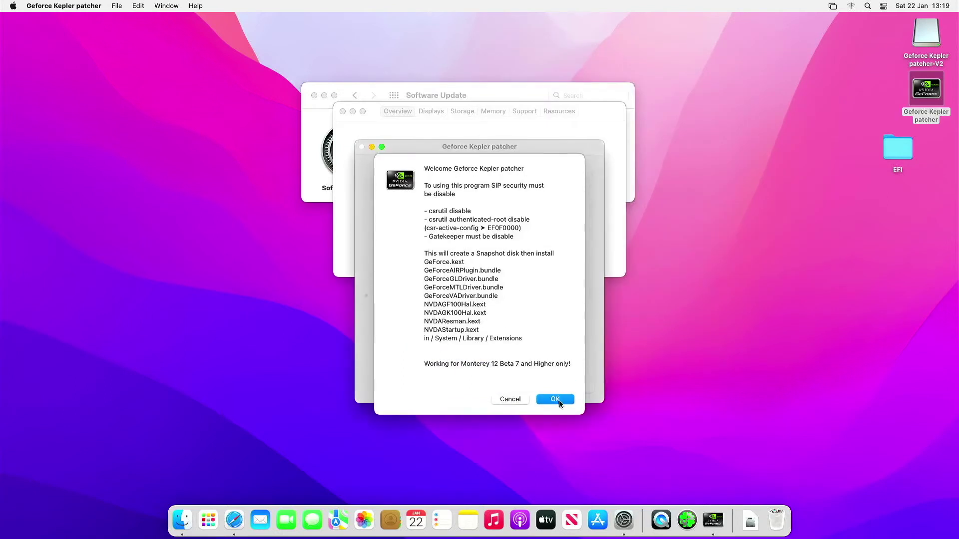
left_click(559, 402)
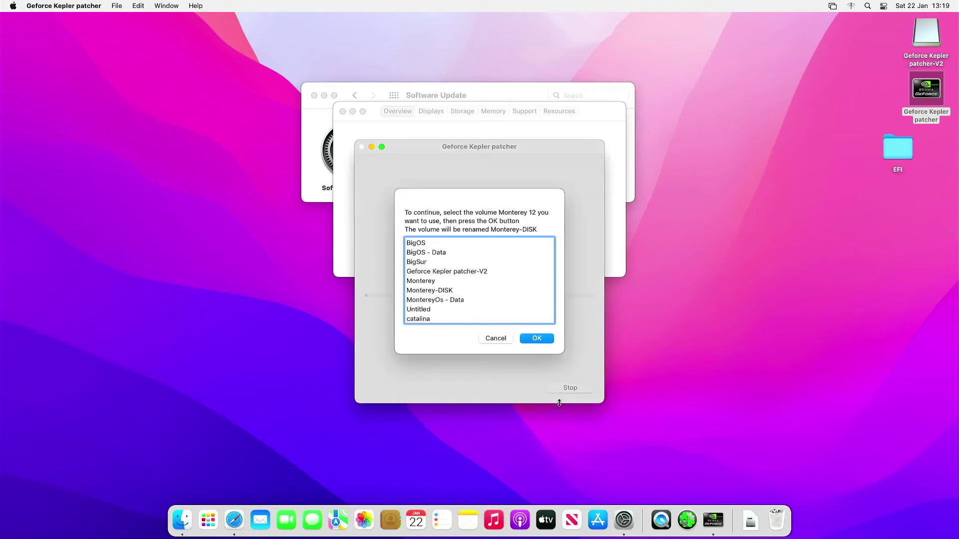
Choose catalina as target volume, allow Finder control, and select APFS Monterey-DISK (disk4s5)
left_click(429, 320)
left_click(522, 337)
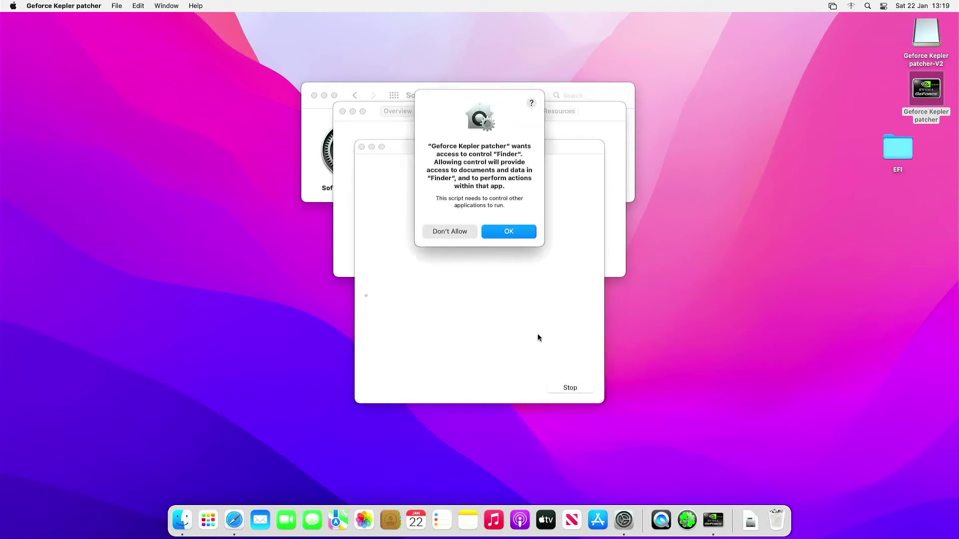
left_click(508, 231)
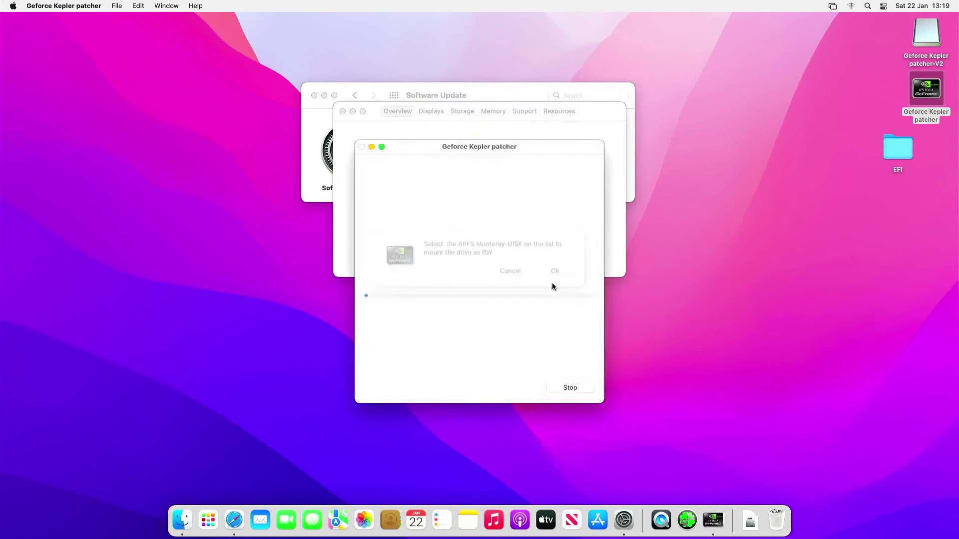
left_click(552, 286)
scroll(556, 344, "down", 10)
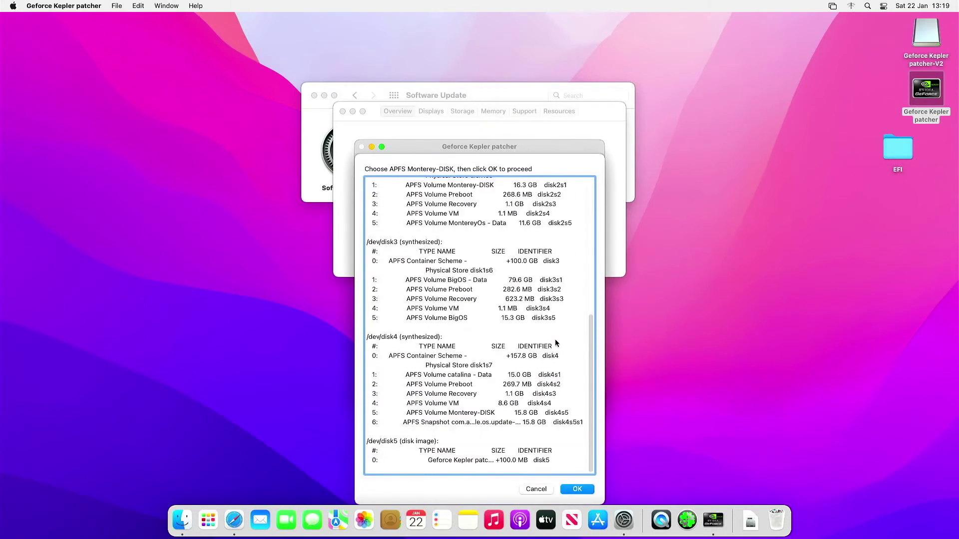
left_click(504, 414)
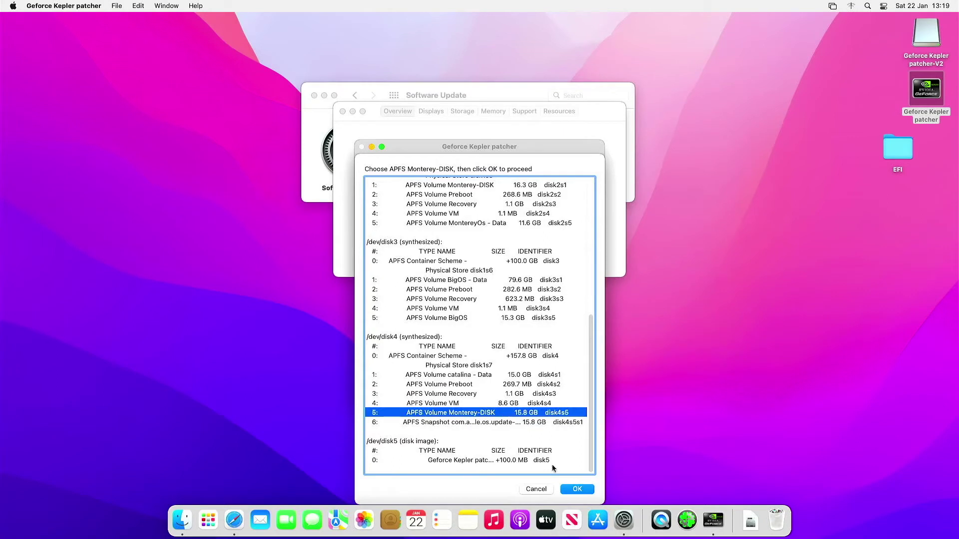
left_click(569, 489)
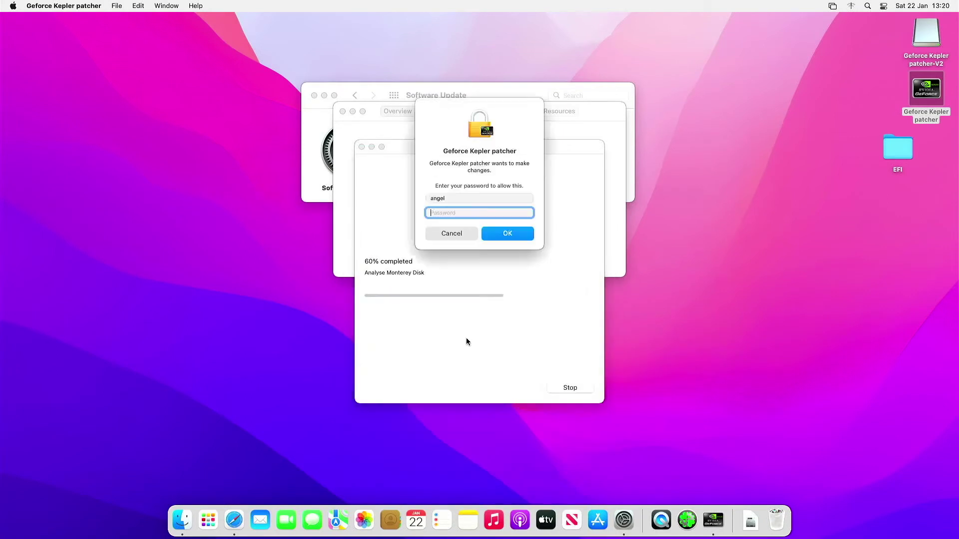
Authorise with the admin password, close the Monterey-DISK window, and acknowledge the unmount and reboot alerts
type("••••")
key("Return")
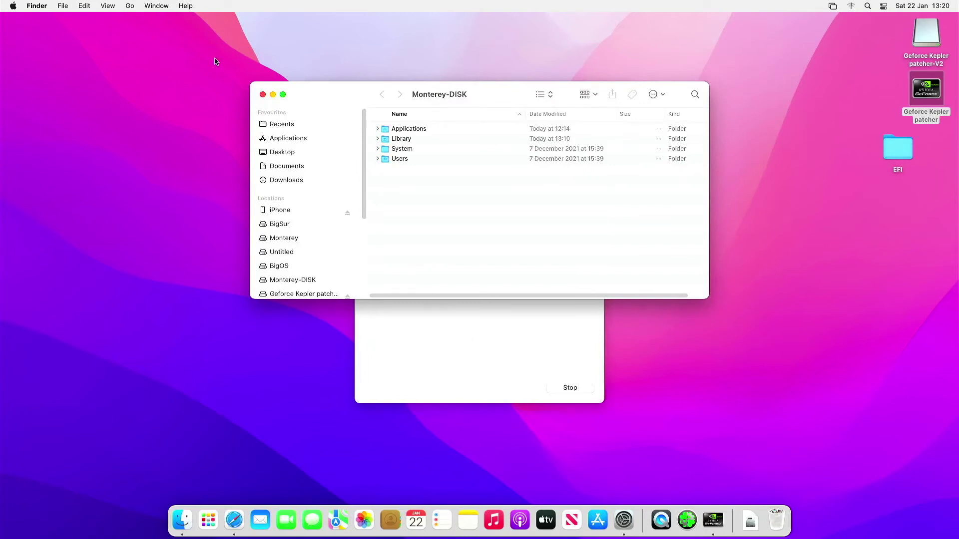
left_click(263, 94)
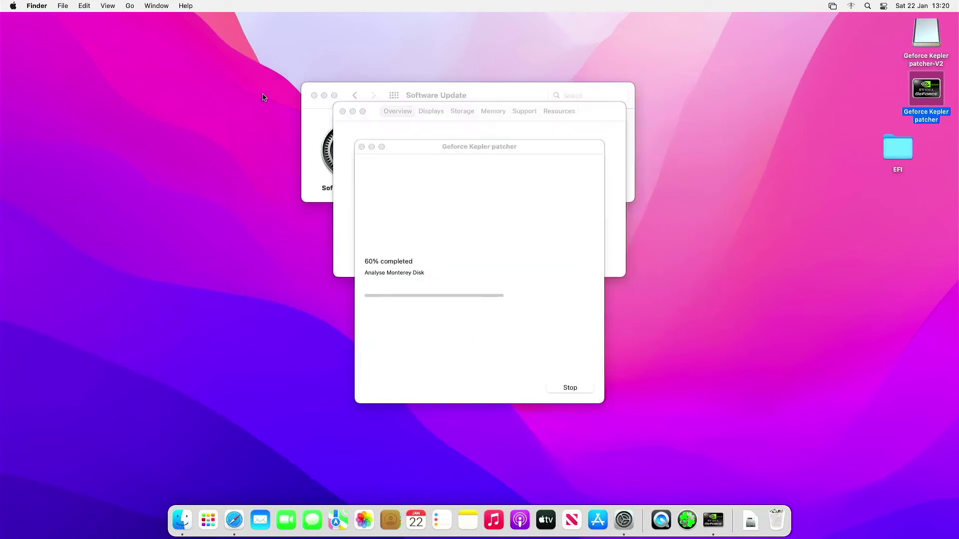
left_click(460, 342)
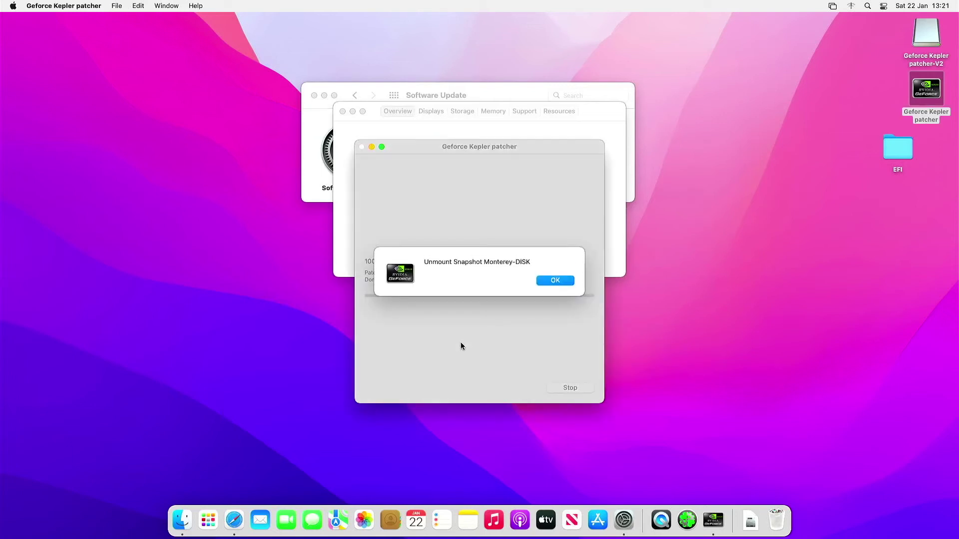
left_click(543, 282)
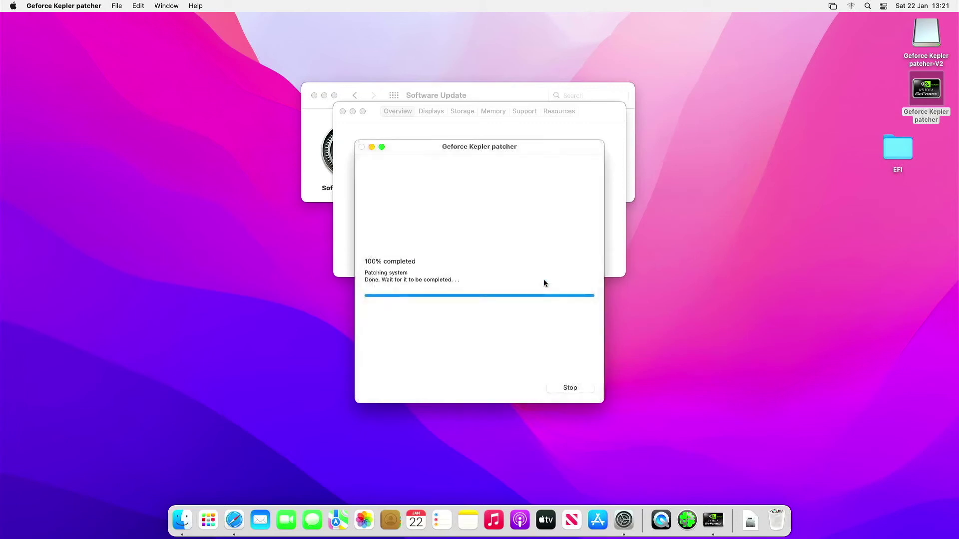
left_click(544, 283)
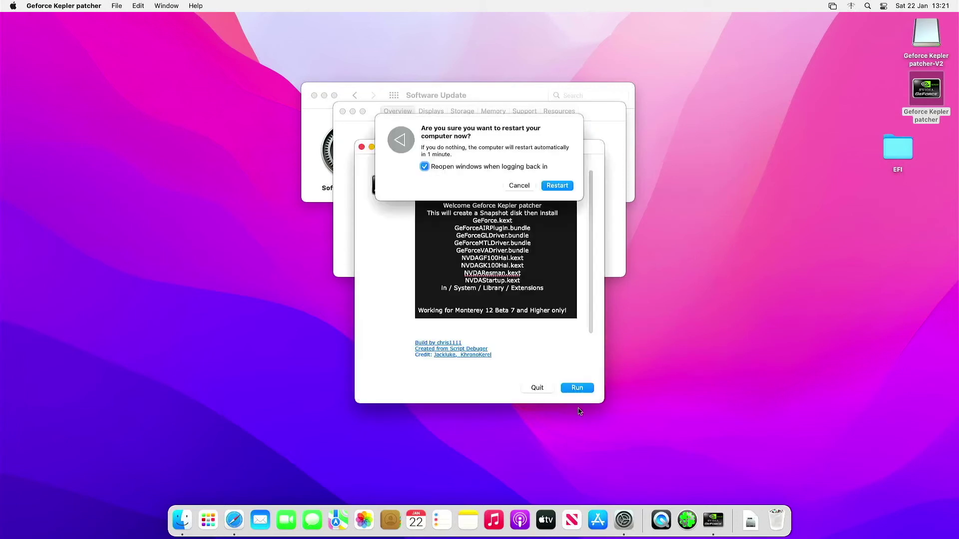
Restart without reopening windows and boot catalina from the OpenCore Boot Menu
left_click(478, 168)
left_click(553, 187)
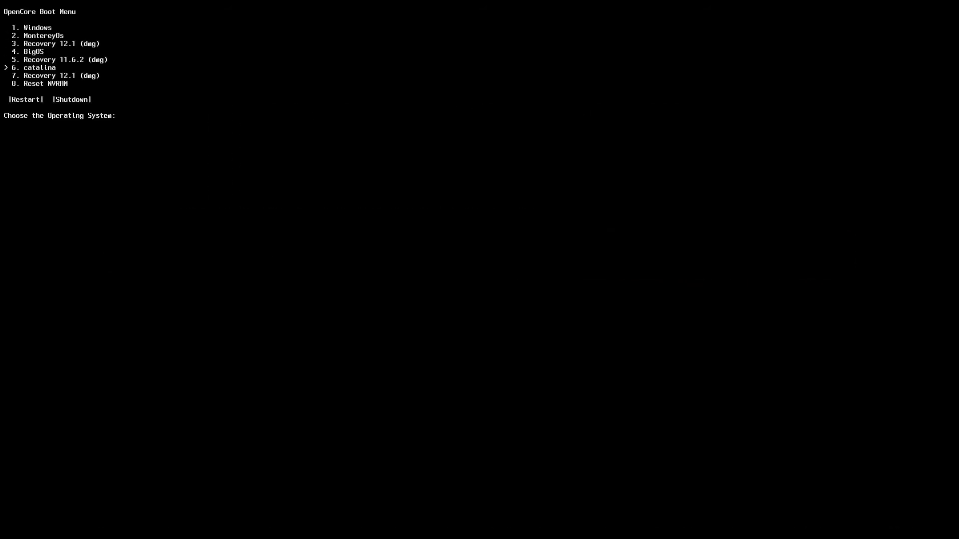
key("Return")
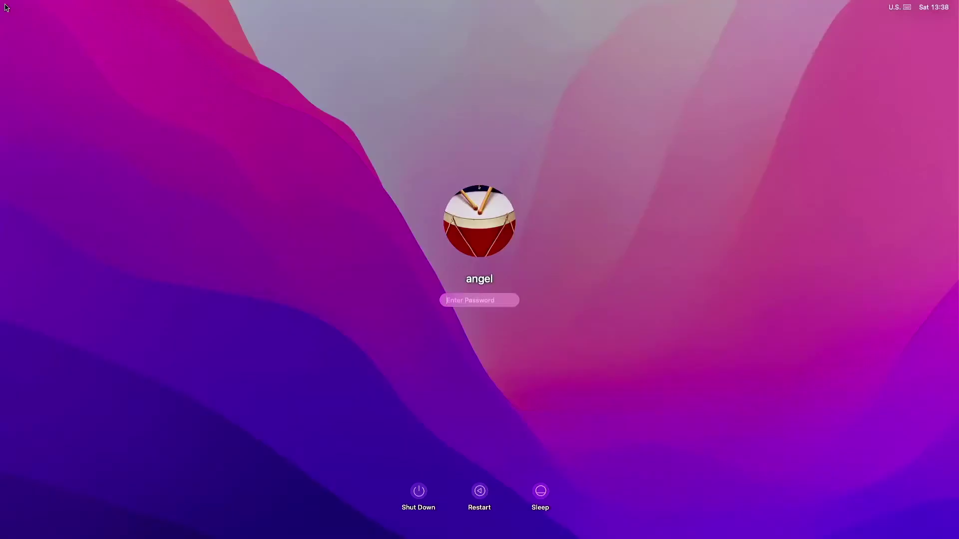
Log in with the account password and open About This Mac to see the GeForce GT 710 2 GB graphics
type("•••")
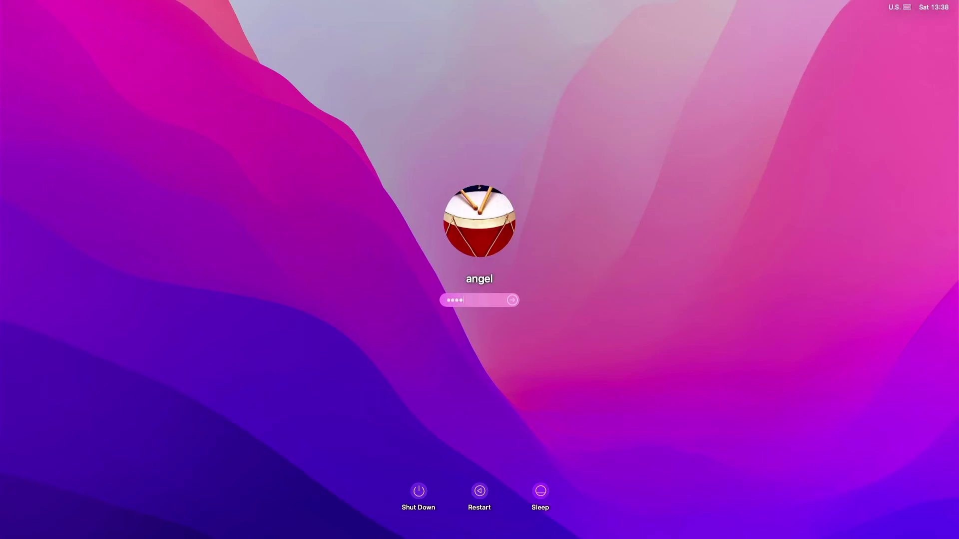
key("Return")
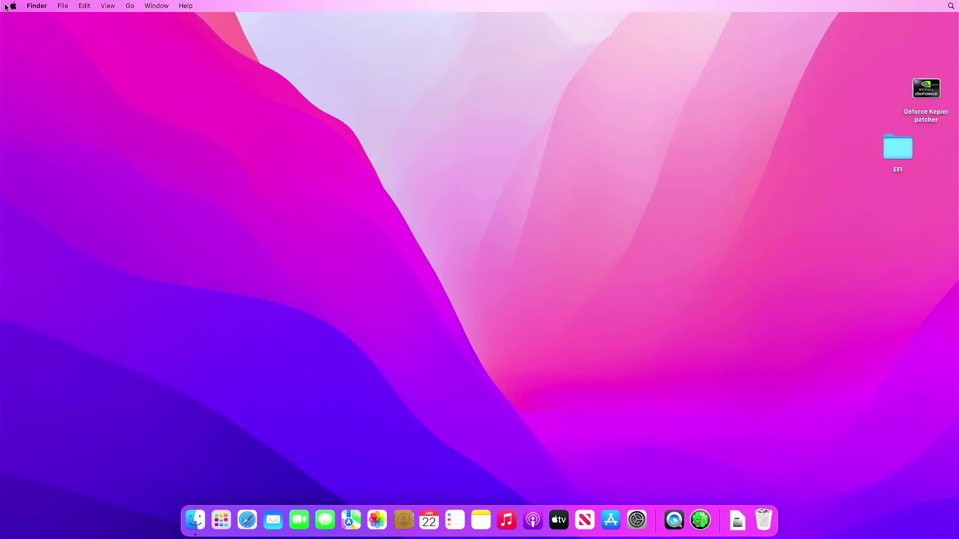
left_click(13, 6)
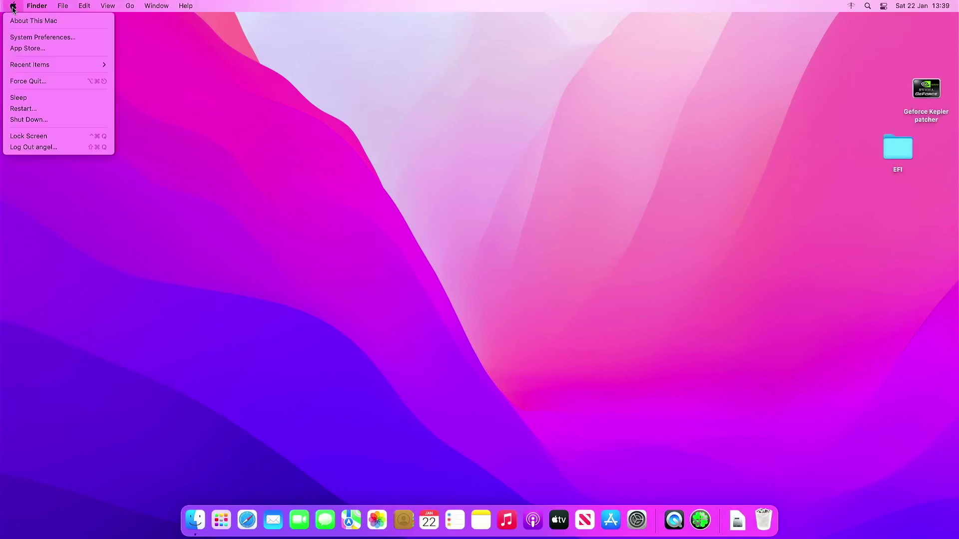
left_click(21, 21)
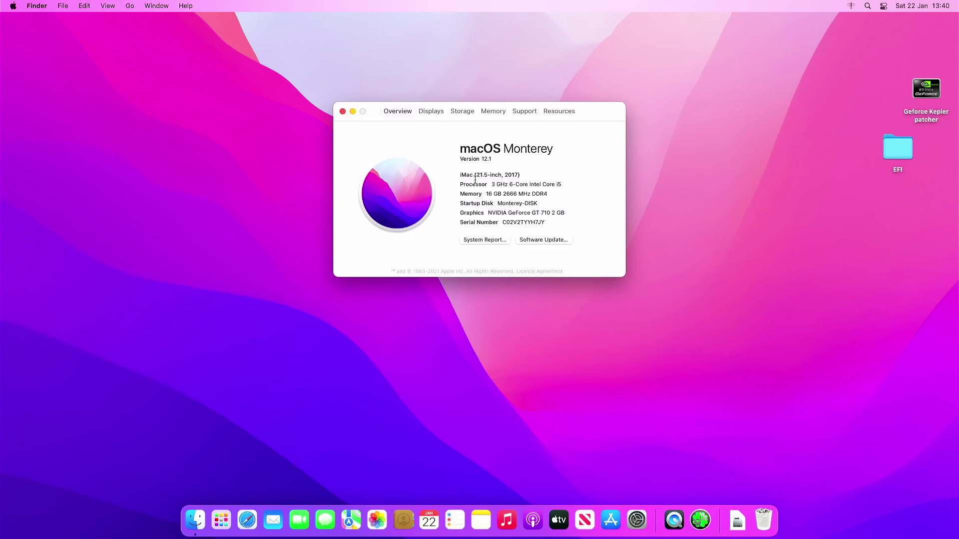
Open the Desktop settings under Desktop & Screen Saver in System Preferences
left_click(559, 241)
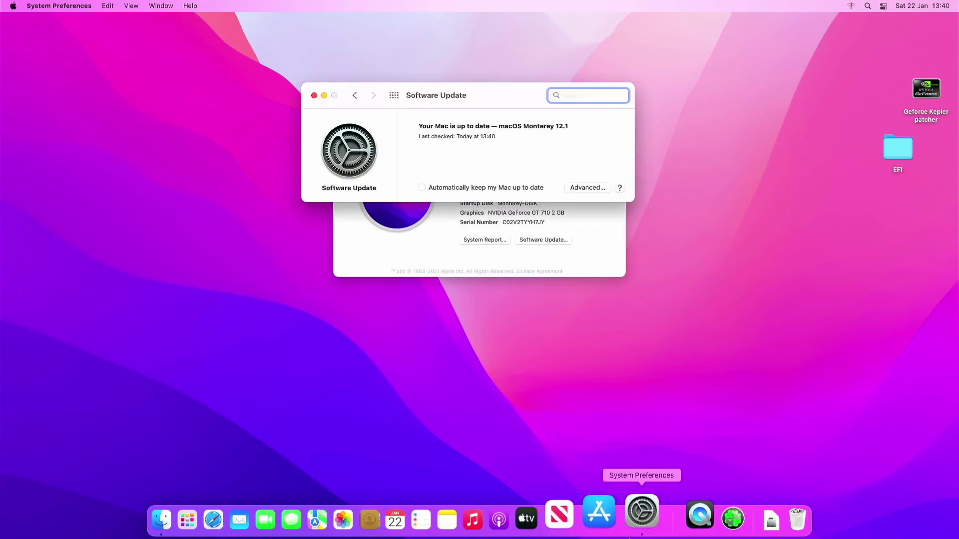
left_click(394, 96)
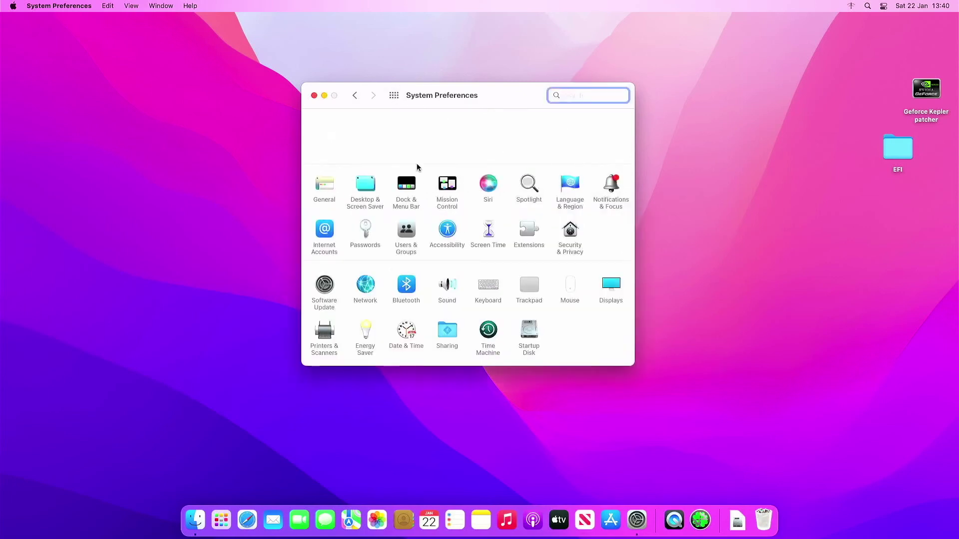
left_click(366, 188)
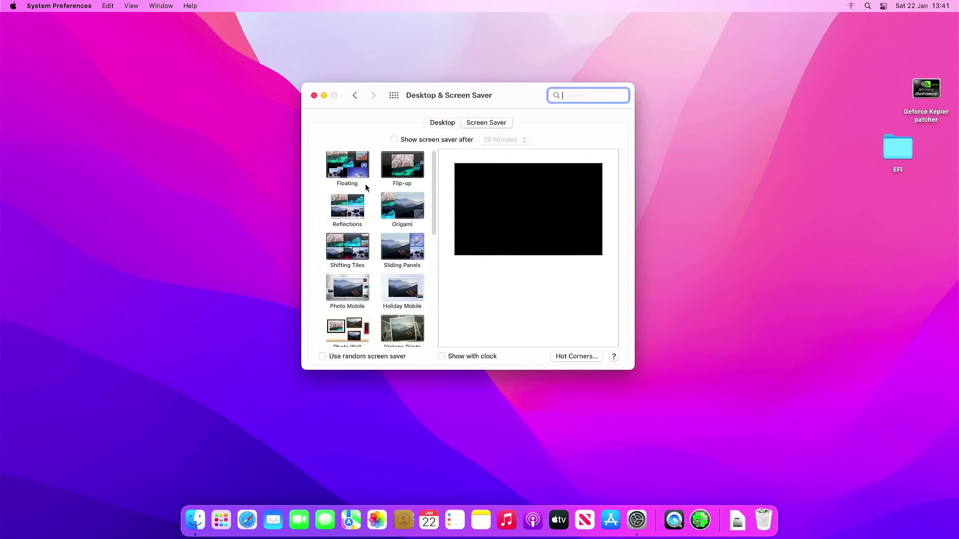
left_click(449, 123)
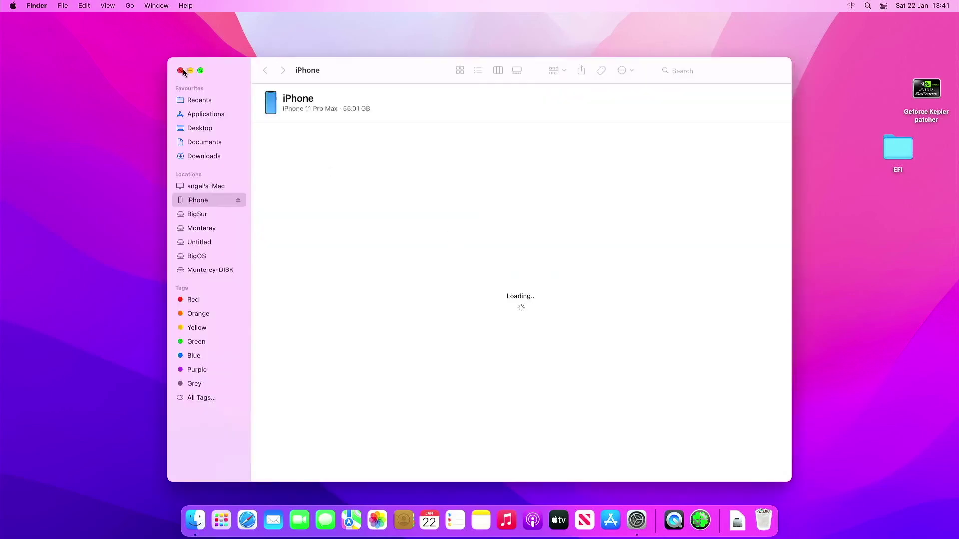
left_click(180, 71)
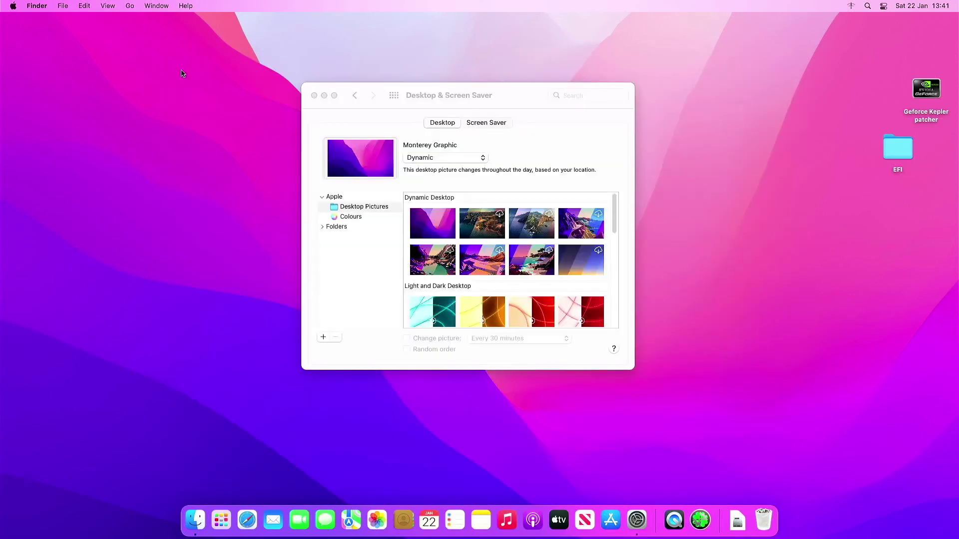
Try yellow, pink and Red Orange colours, settling on a Blue Violet desktop
left_click(359, 216)
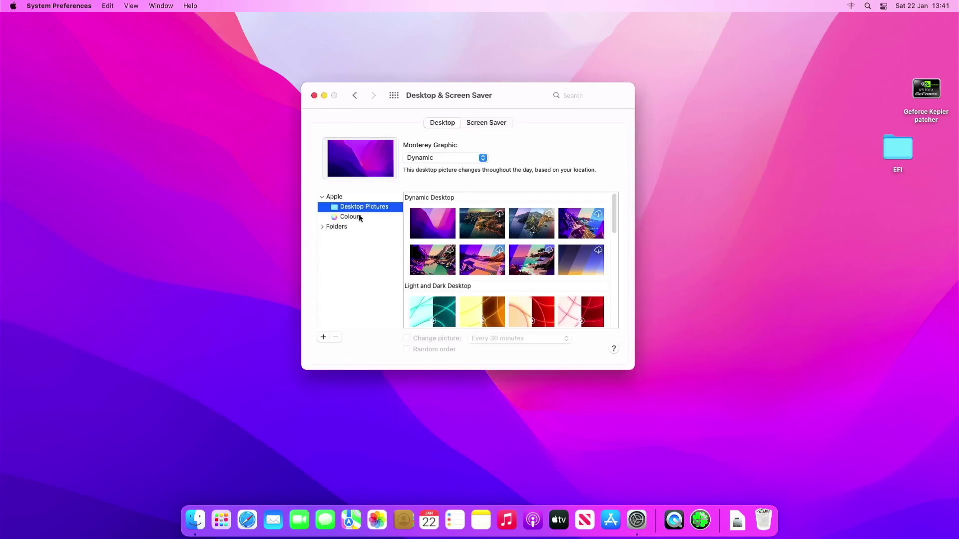
left_click(577, 252)
left_click(578, 220)
left_click(480, 284)
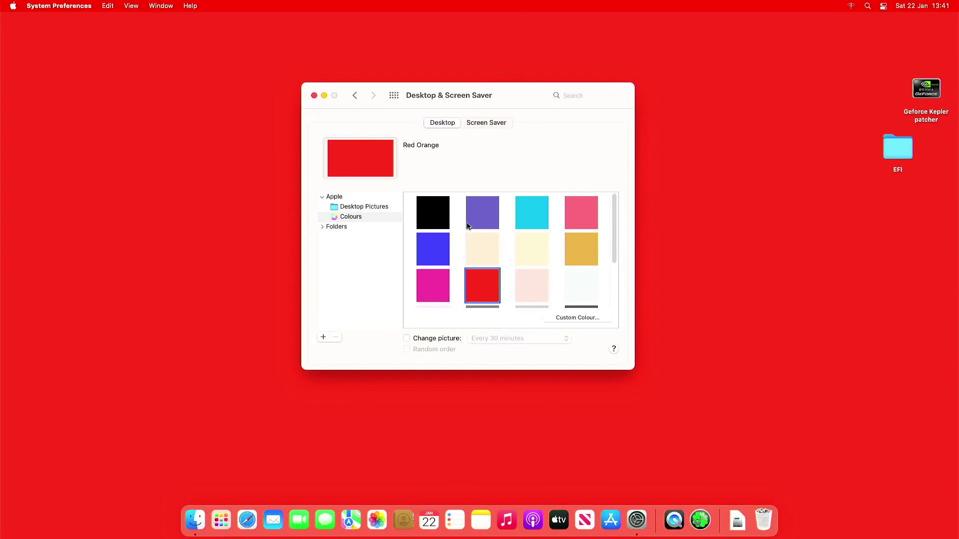
left_click(470, 225)
left_click(394, 95)
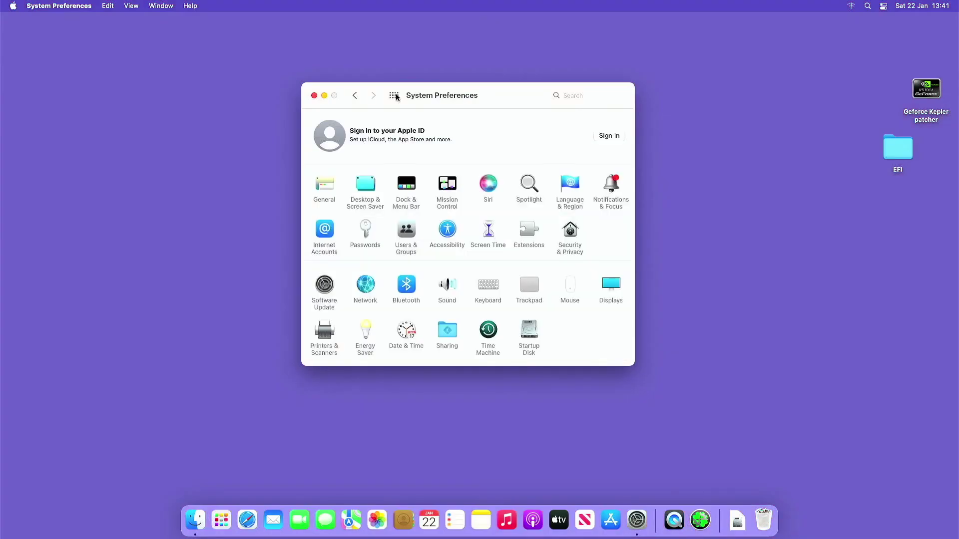
Switch the system appearance to Dark and close System Preferences
left_click(331, 185)
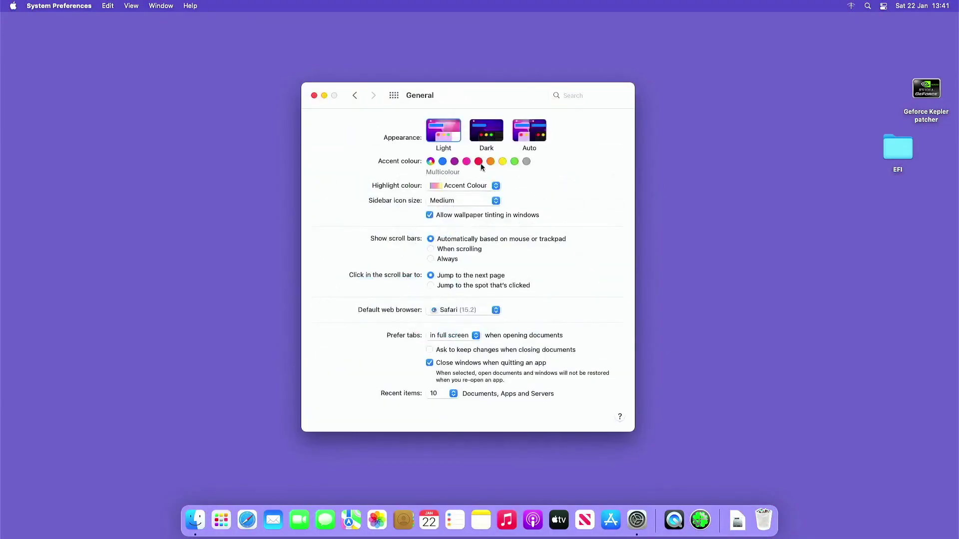
left_click(490, 144)
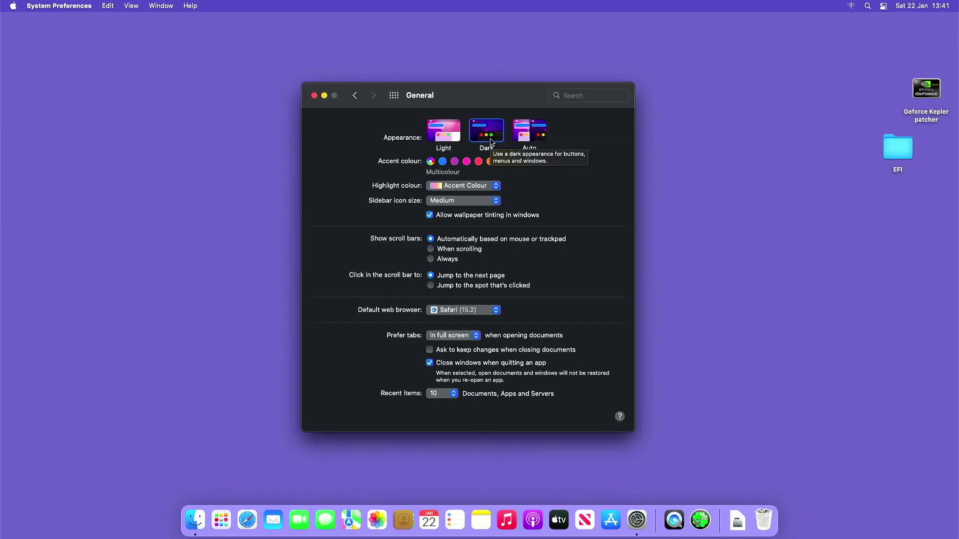
left_click(314, 96)
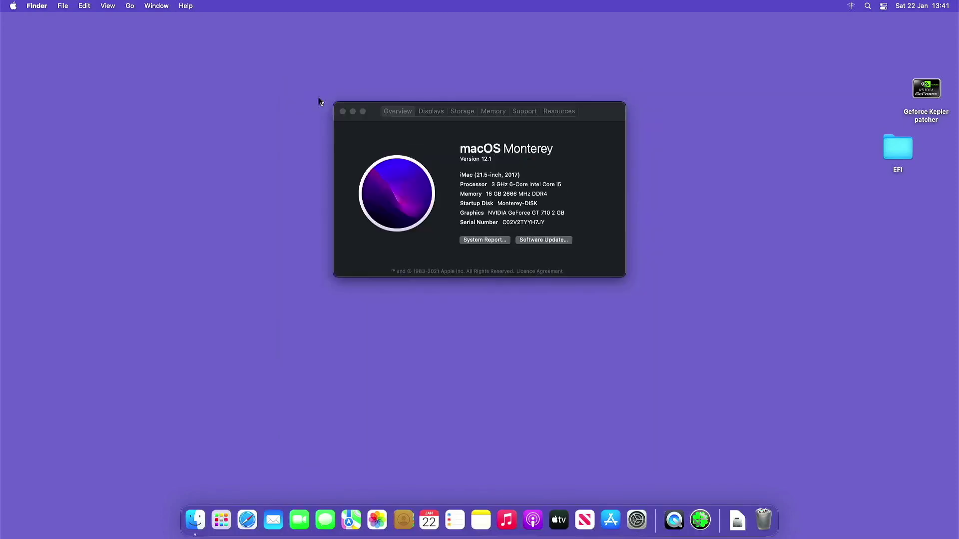
Review Displays, Storage and Memory in About This Mac, then check Software Update
left_click(423, 114)
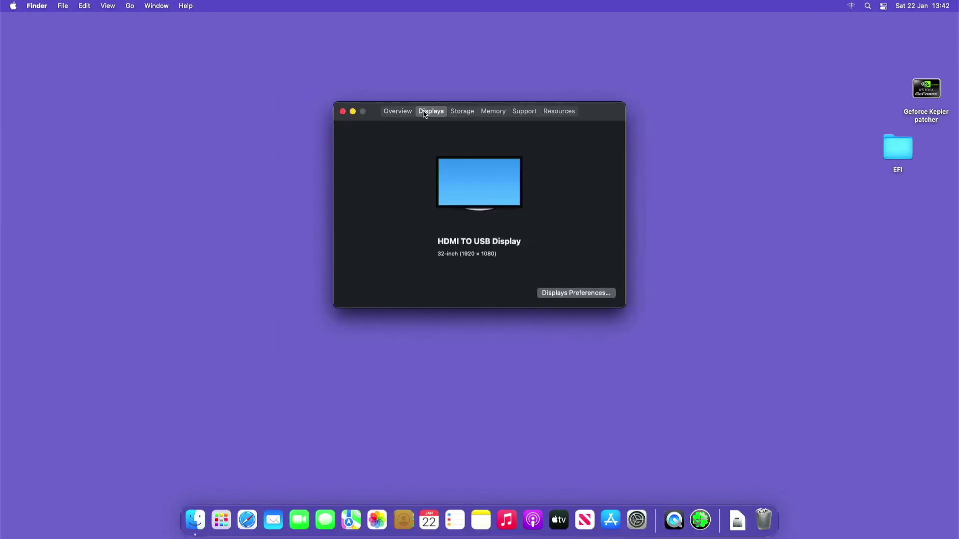
left_click(460, 113)
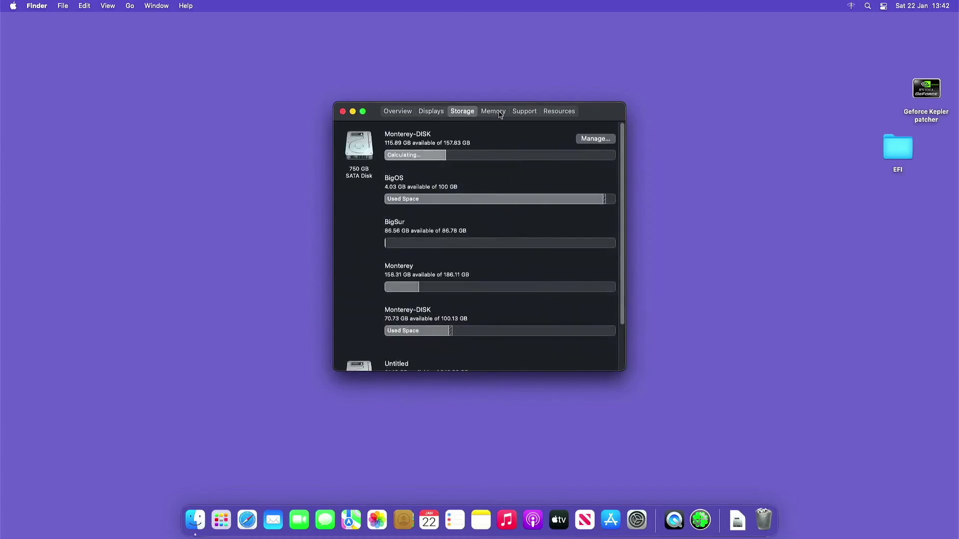
left_click(494, 111)
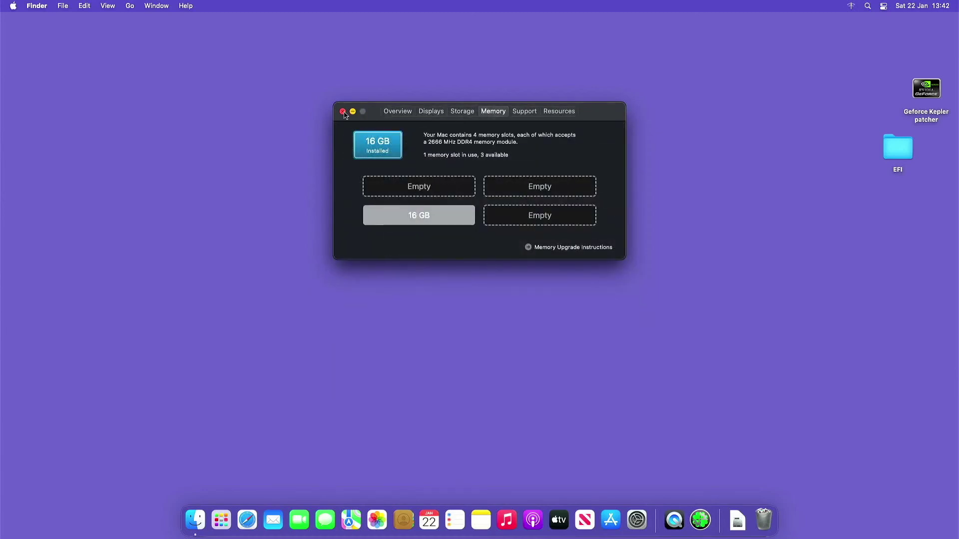
left_click(390, 113)
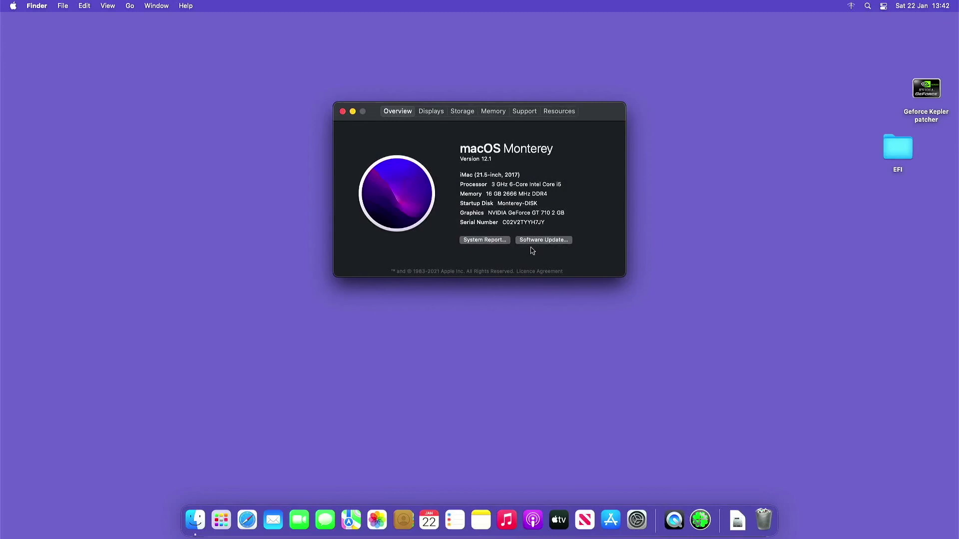
left_click(539, 240)
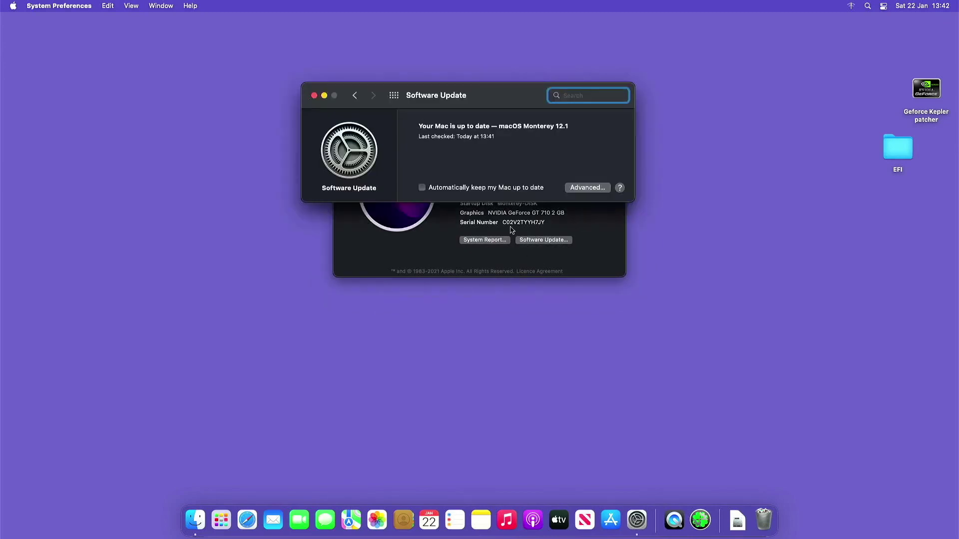
Switch the system appearance back to Light in General settings
left_click(394, 96)
left_click(318, 194)
left_click(455, 129)
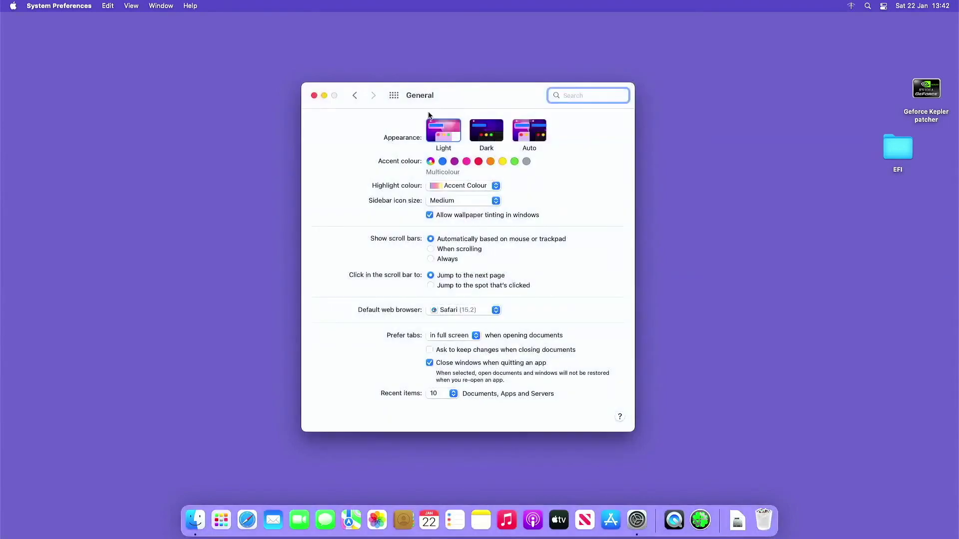
left_click(394, 95)
Restore the Dynamic Monterey Graphic wallpaper and close System Preferences and About This Mac
left_click(359, 191)
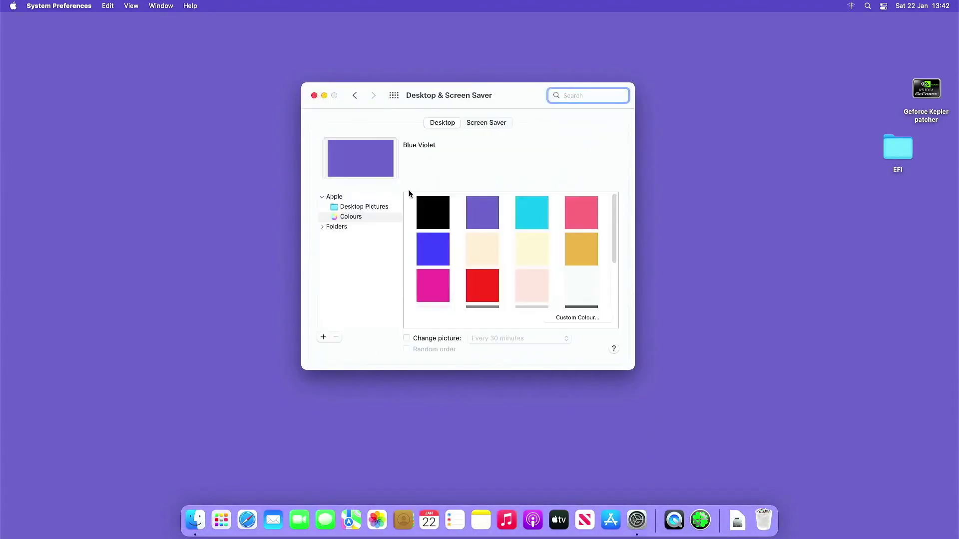
left_click(368, 207)
left_click(426, 223)
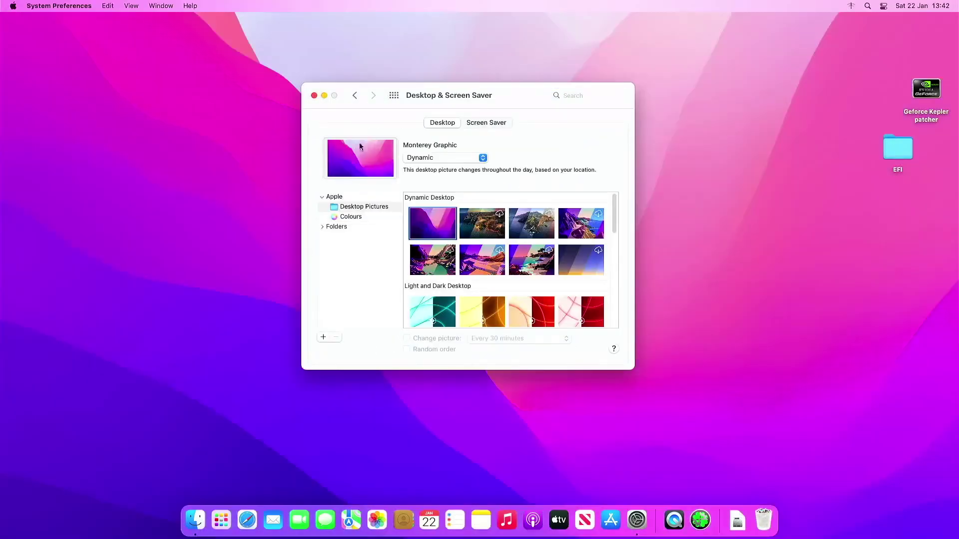
left_click(314, 96)
left_click(343, 111)
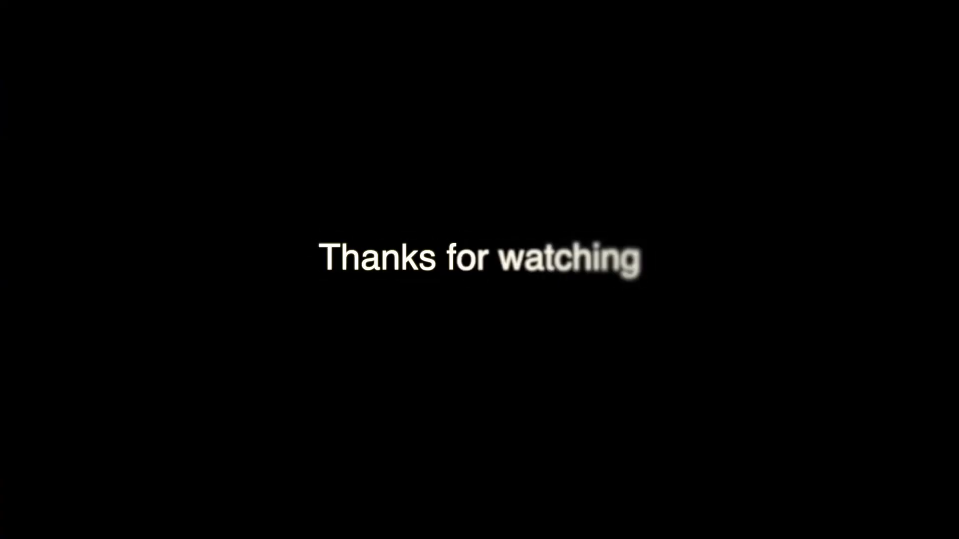